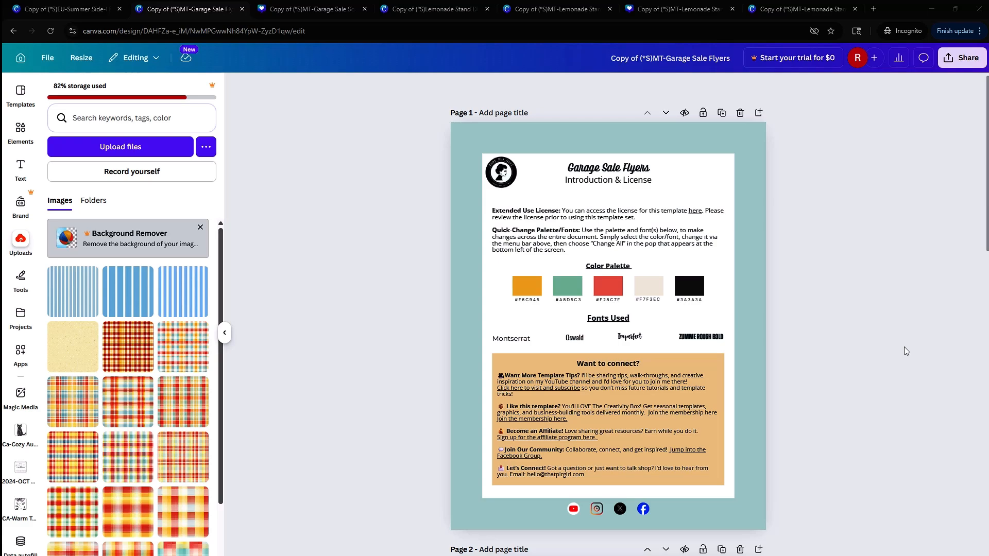
- Switch to the Lemonade Stand DIY Kit design and open the Style 2 thank you card layout on page 19 from the page overview
left_click(442, 9)
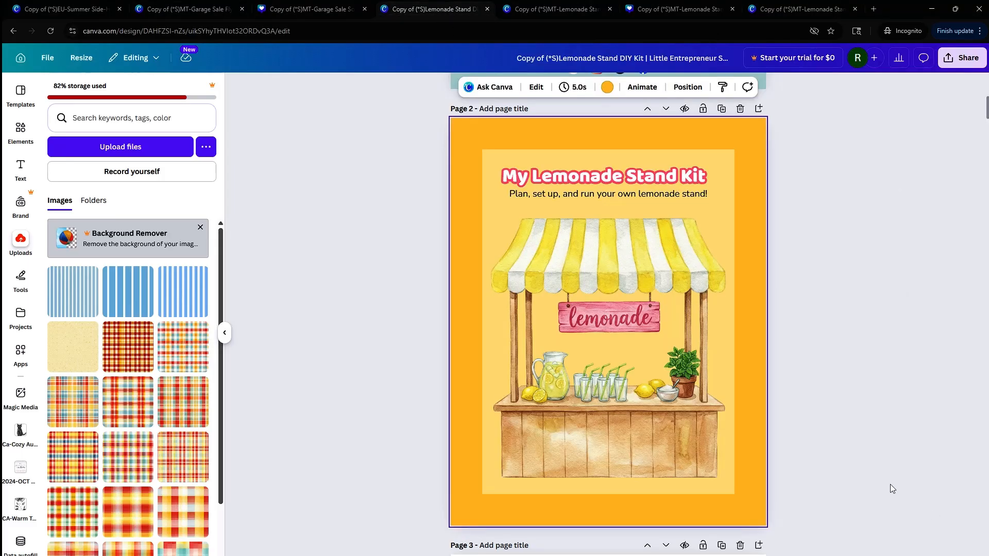
scroll(890, 486, "down", 5)
left_click(943, 555)
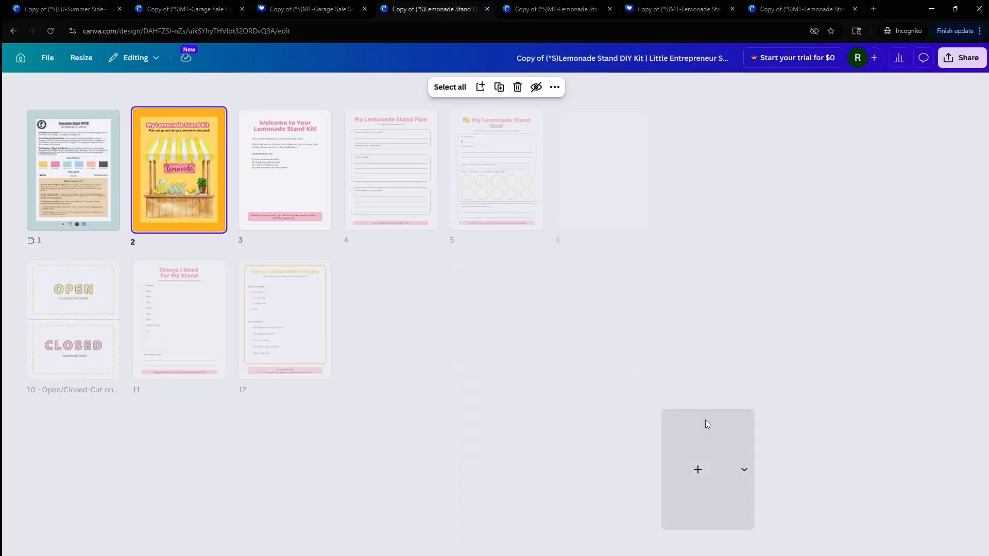
left_click(77, 490)
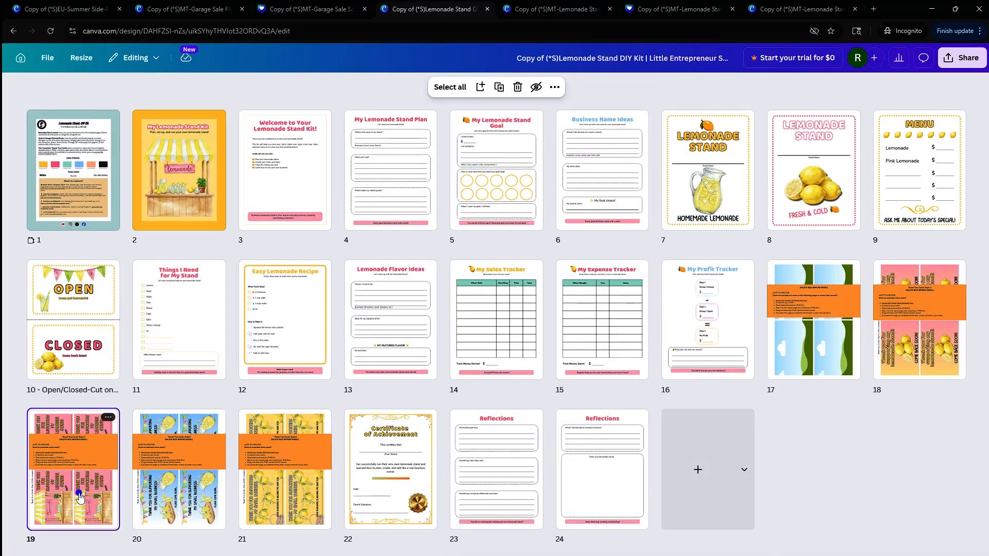
left_click(942, 555)
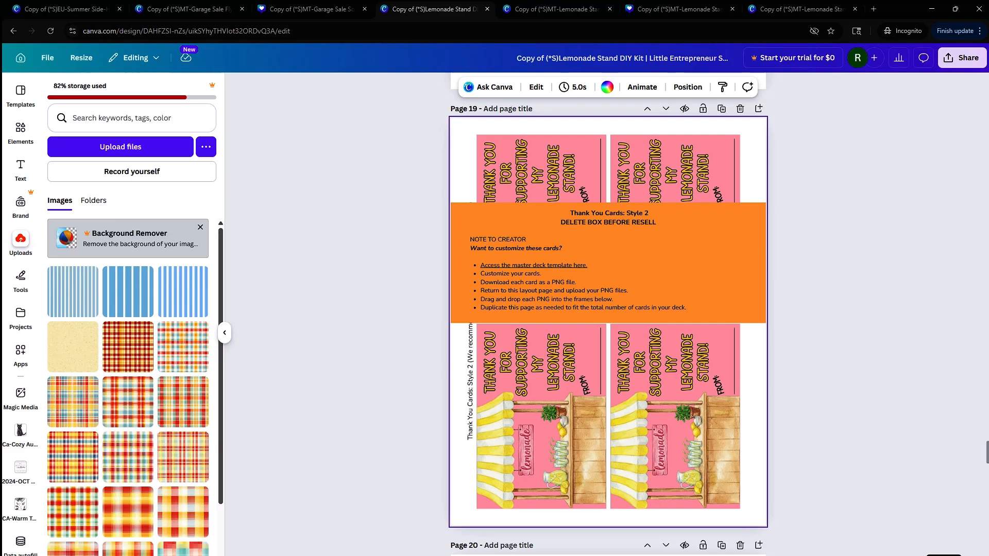
- Open the pitcher sign on page 7 from the page overview and inspect the text effects of its LEMONADE STAND heading
left_click(943, 555)
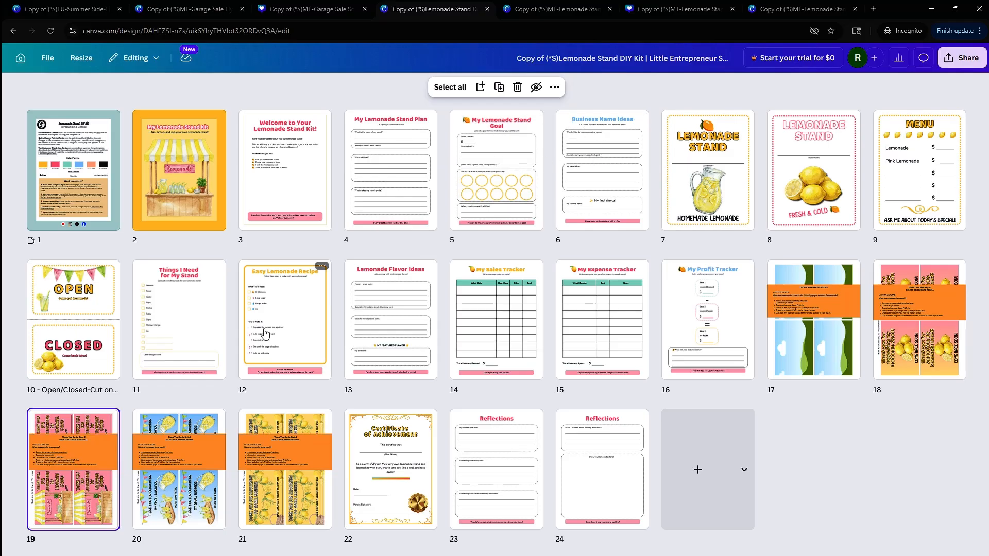
mouse_move(232, 330)
double_click(717, 158)
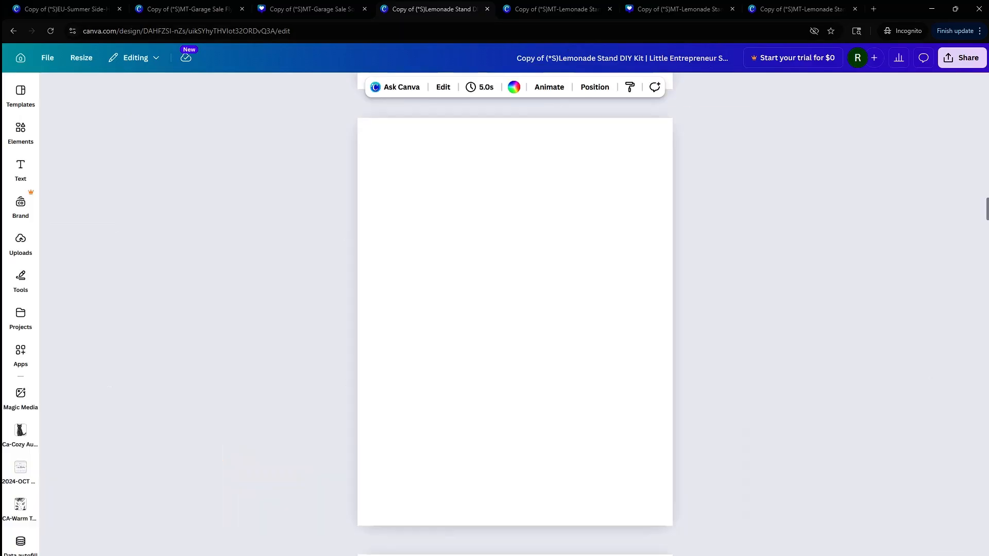
left_click(650, 247)
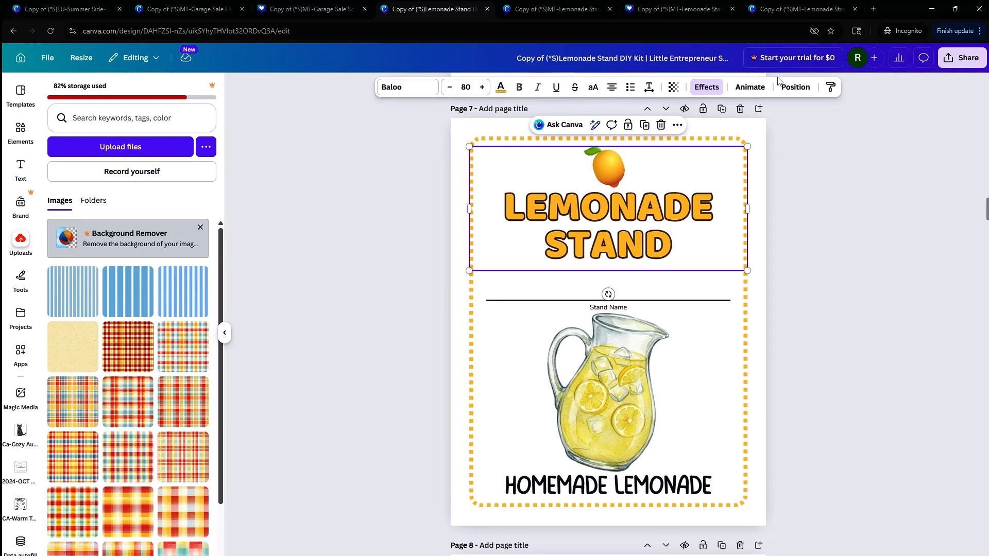
left_click(706, 87)
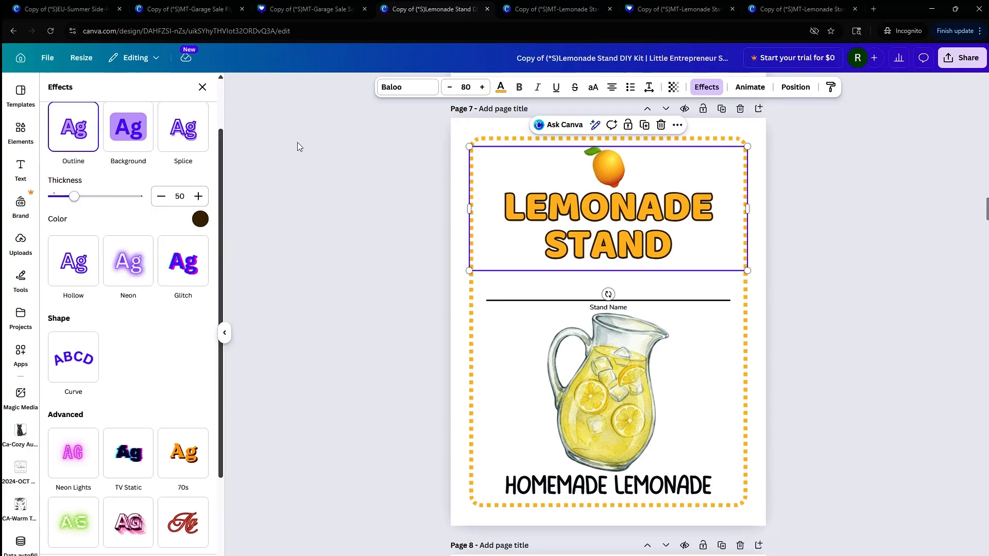
left_click(391, 138)
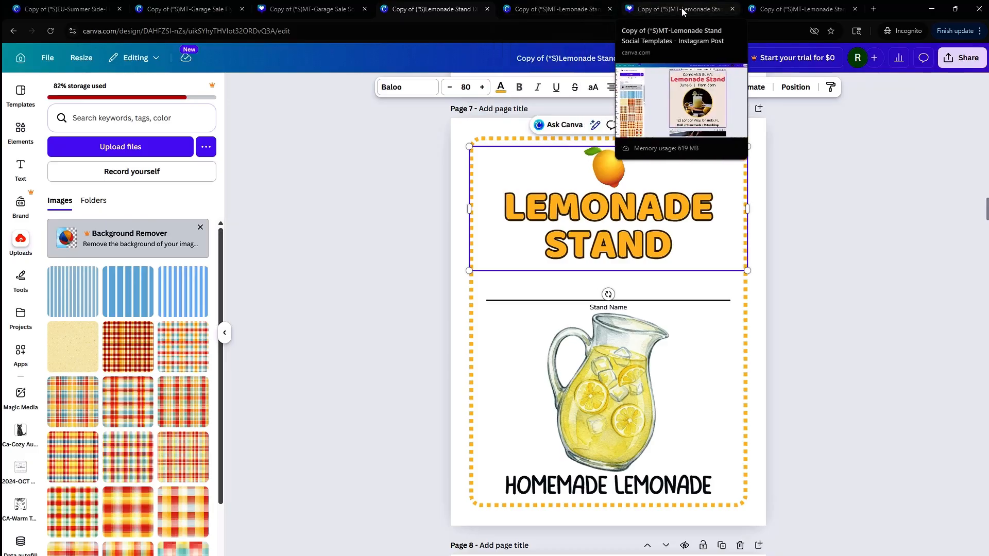
- Switch to the Lemonade Stand Flyers design and review the Classic Style and Playful Style tear-off flyers
left_click(562, 11)
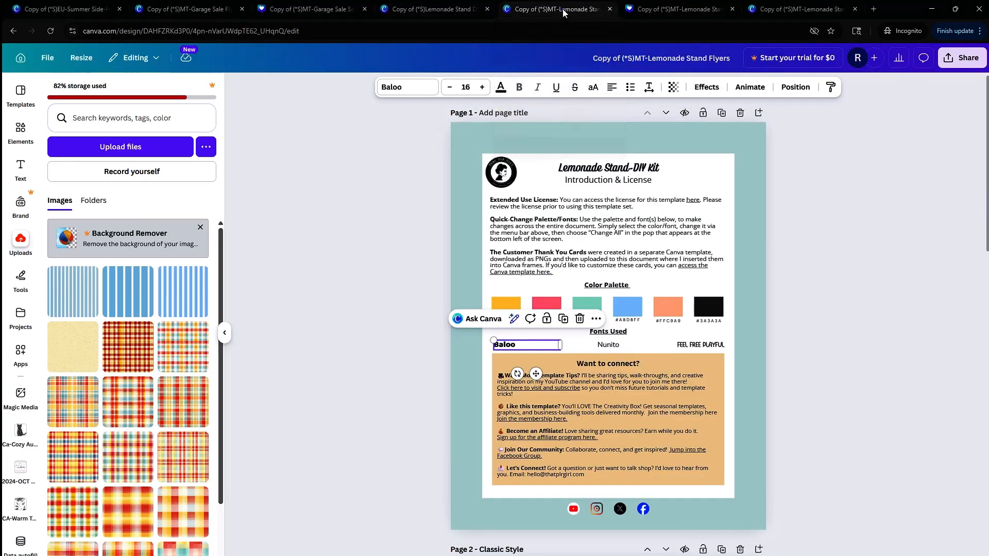
left_click(642, 11)
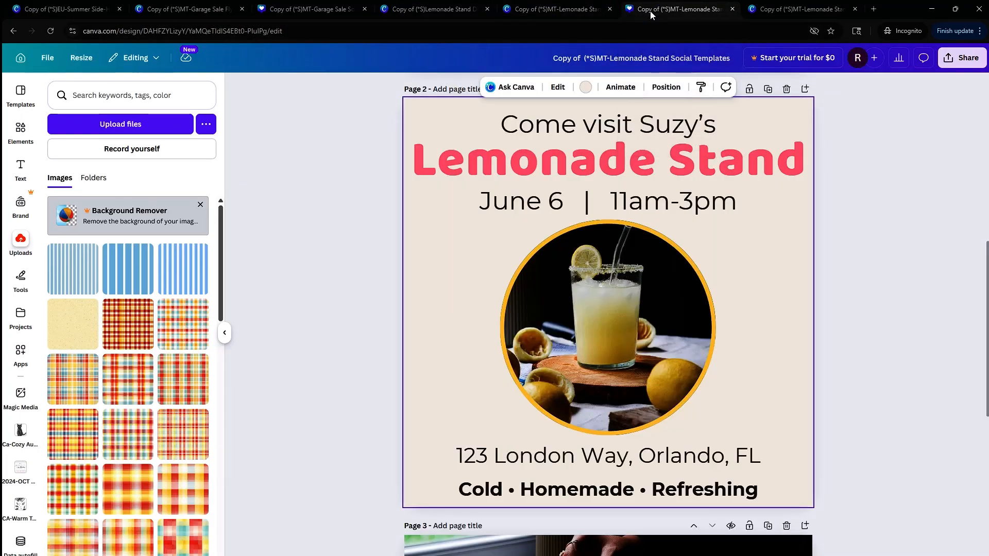
left_click(545, 10)
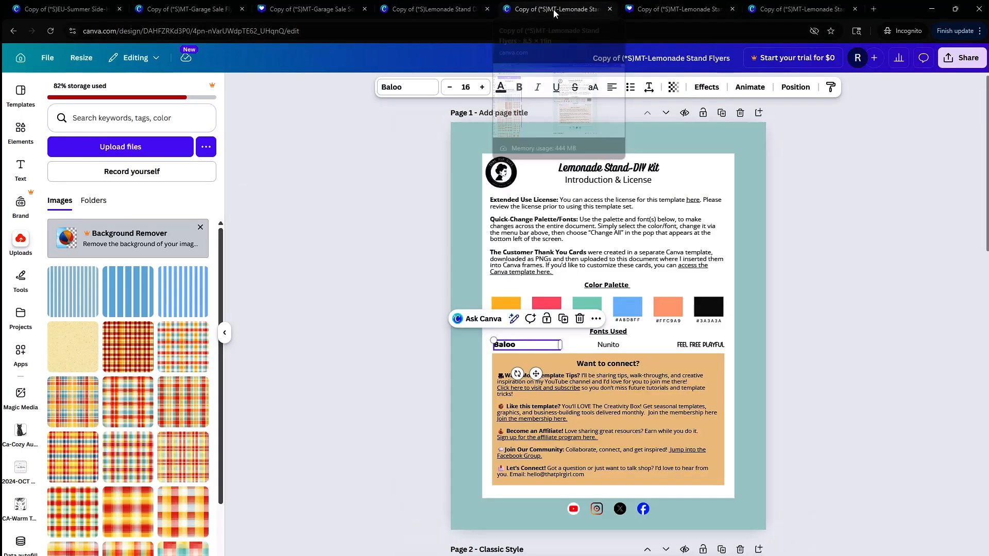
scroll(811, 273, "down", 10)
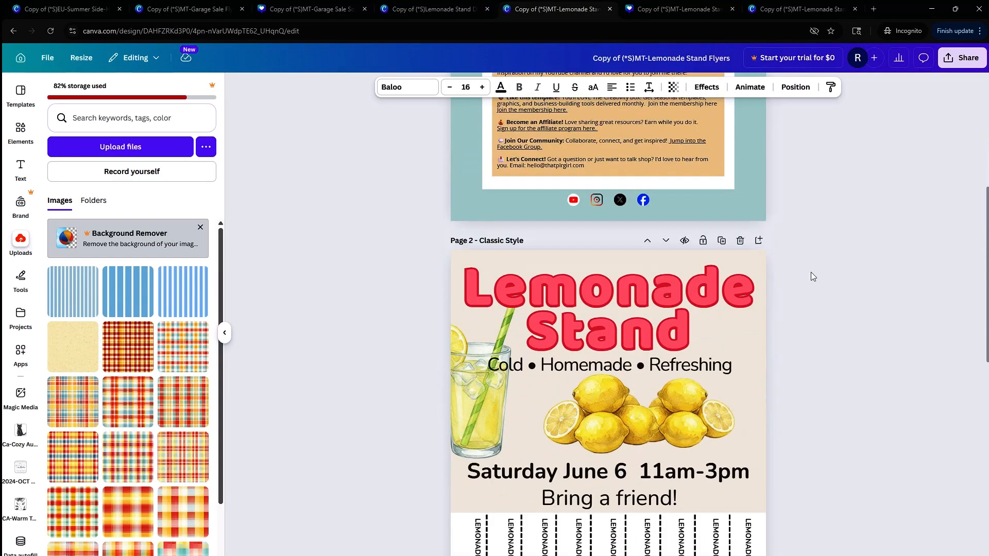
scroll(809, 271, "up", 1)
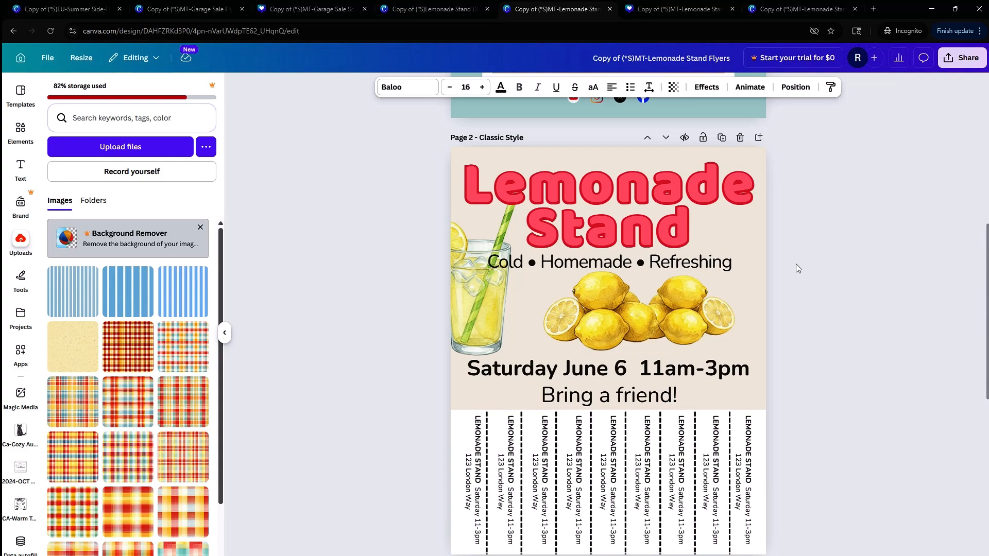
scroll(795, 269, "down", 1)
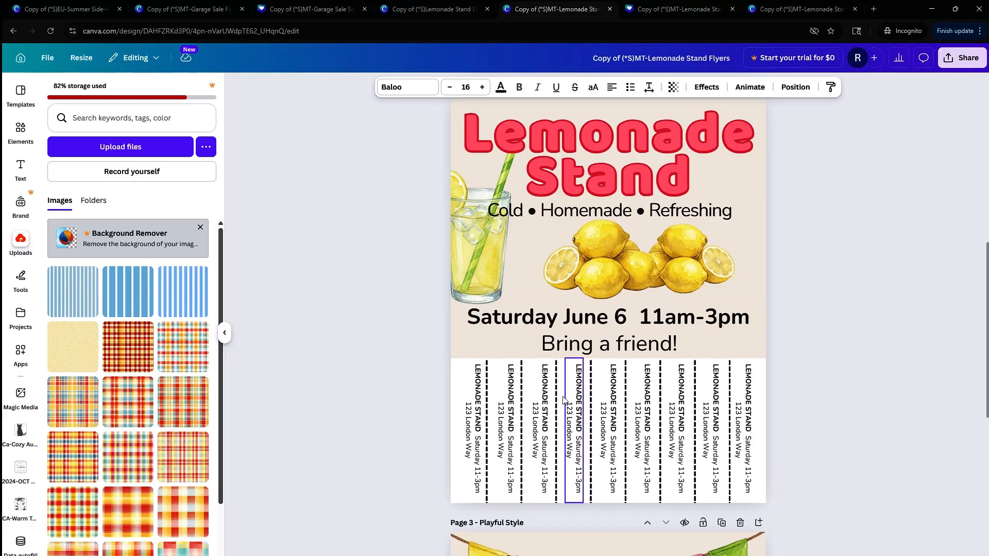
scroll(807, 284, "down", 7)
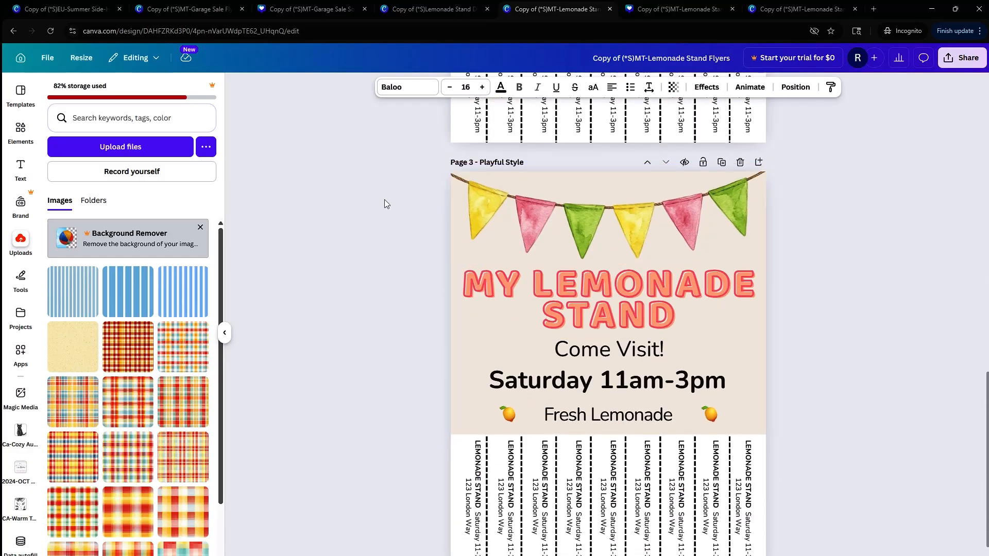
- Switch to the Garage Sale Flyers design and review the tear-off flyers on pages 2 and 3
left_click(195, 10)
scroll(387, 325, "down", 5)
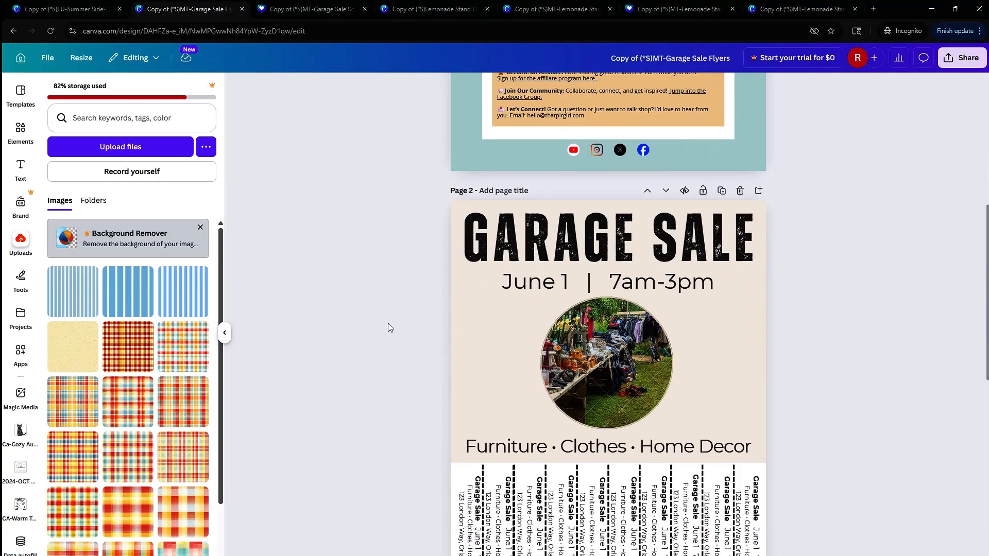
scroll(388, 323, "down", 3)
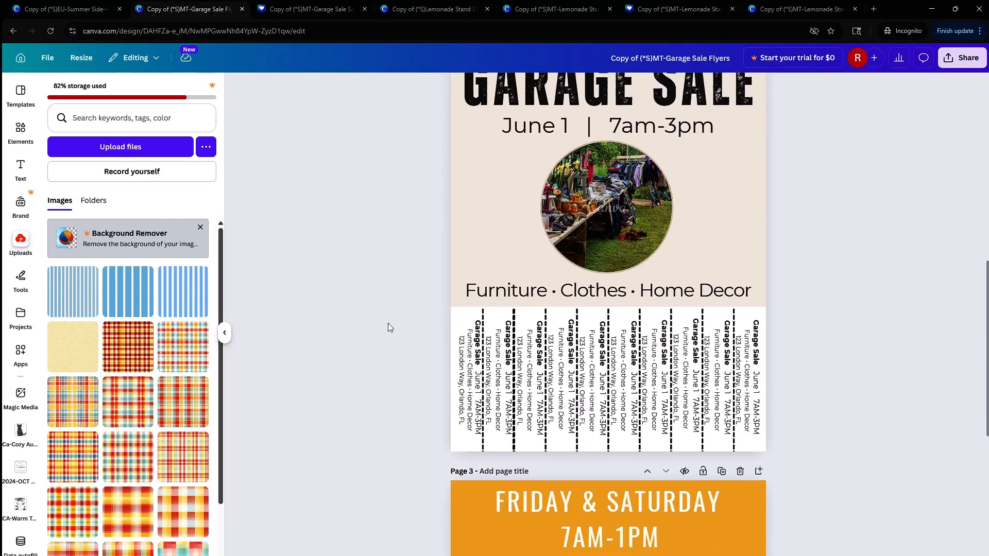
scroll(388, 328, "down", 5)
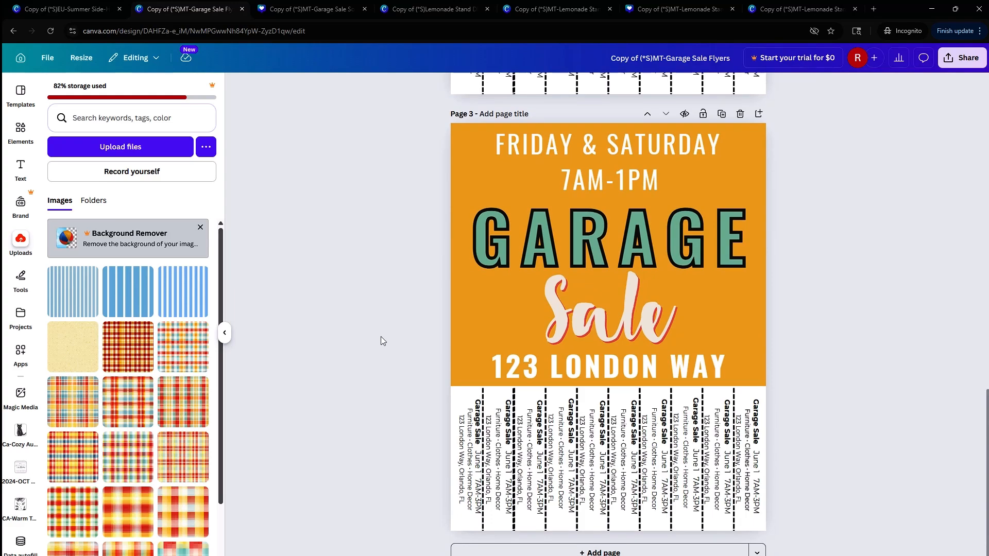
scroll(380, 341, "up", 6)
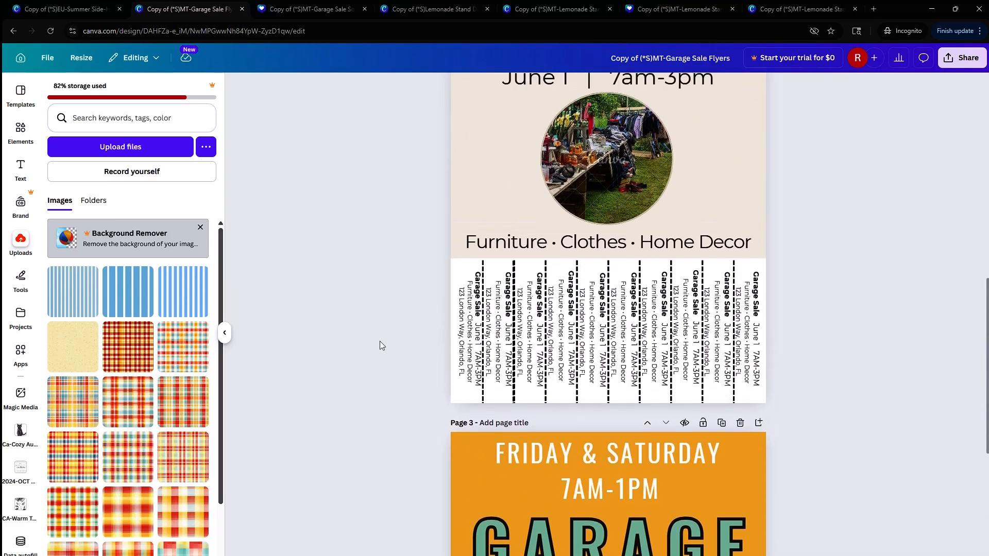
scroll(567, 180, "up", 1)
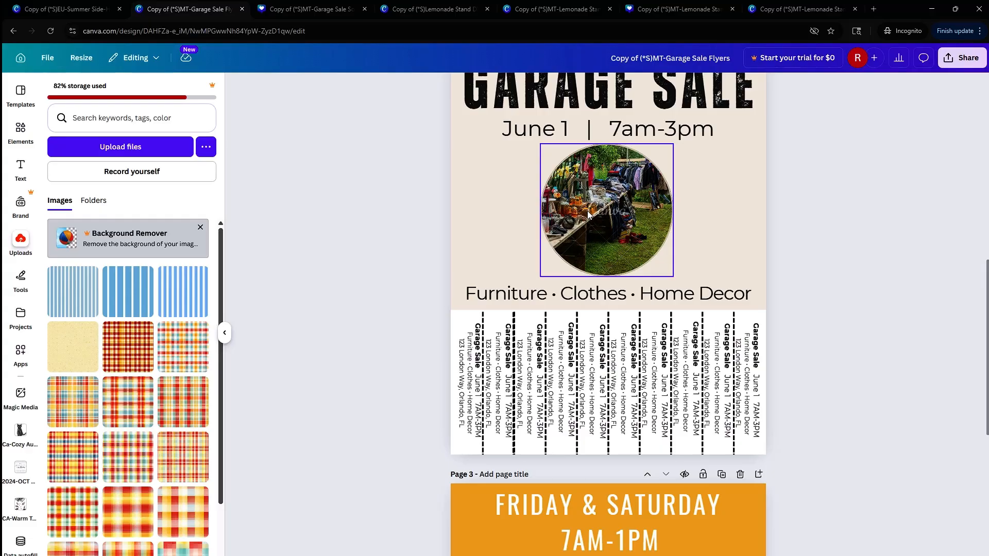
left_click(723, 221)
scroll(762, 203, "up", 2)
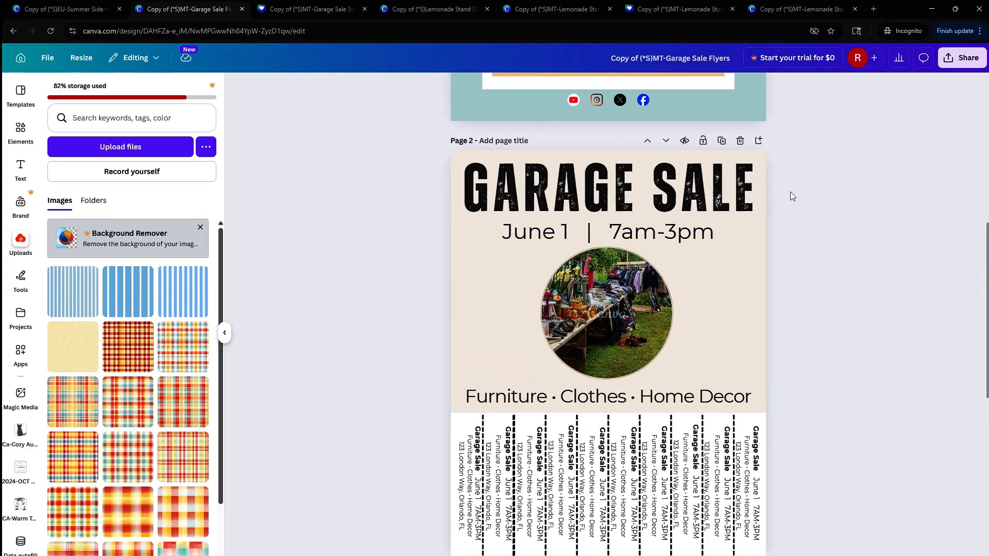
scroll(790, 191, "down", 9)
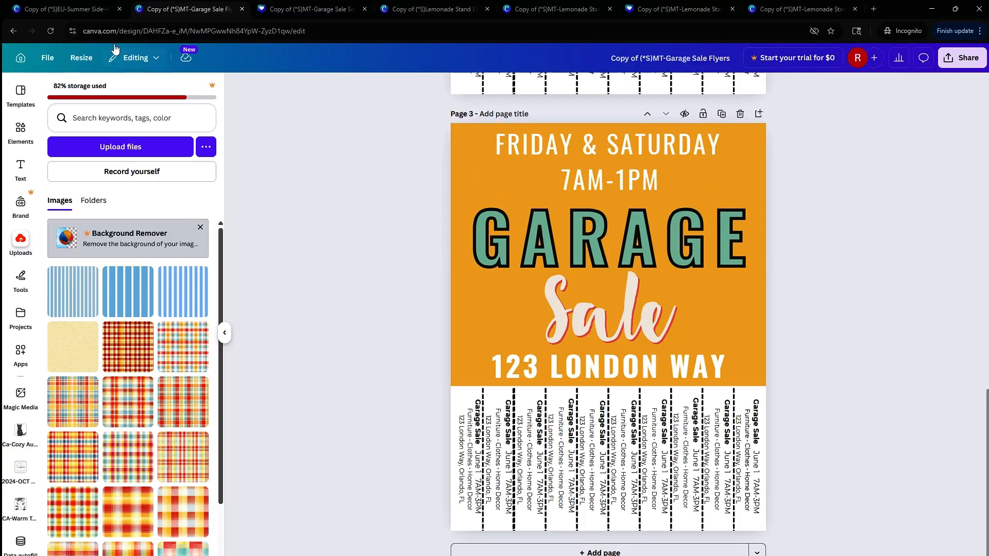
mouse_move(76, 8)
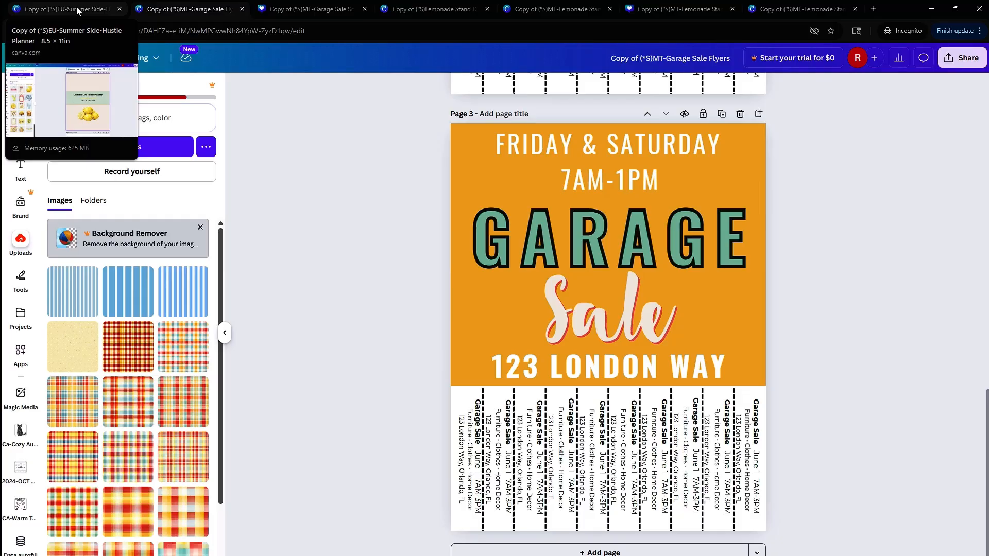
- Revisit the Lemonade Stand Flyers design, and review the posts on pages 2 and 3 of the Lemonade Stand Social Templates
left_click(551, 9)
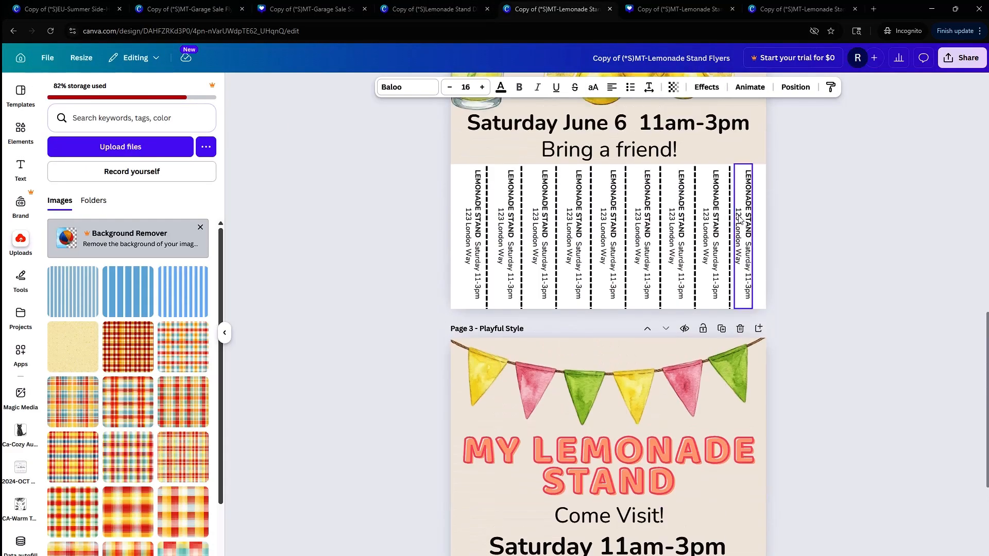
left_click(670, 10)
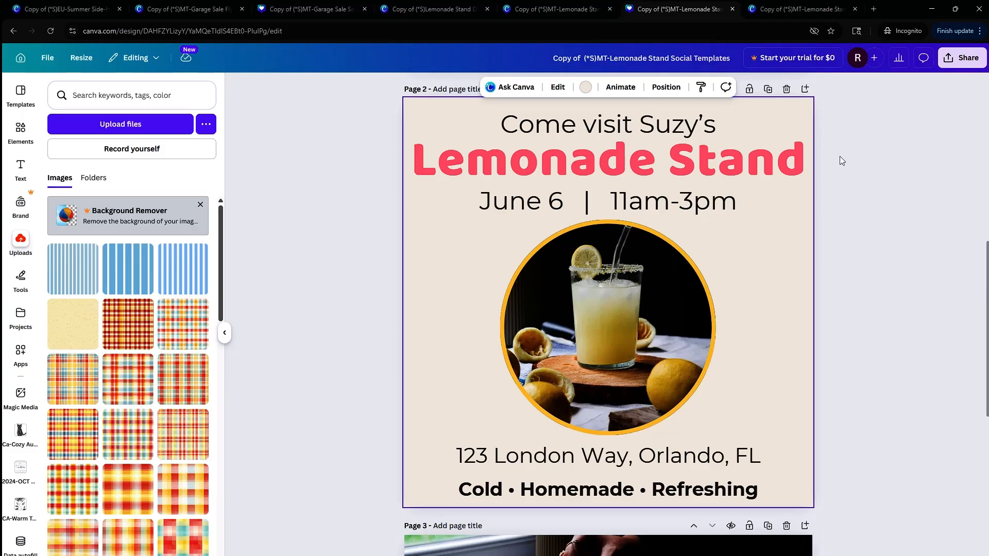
scroll(850, 191, "down", 8)
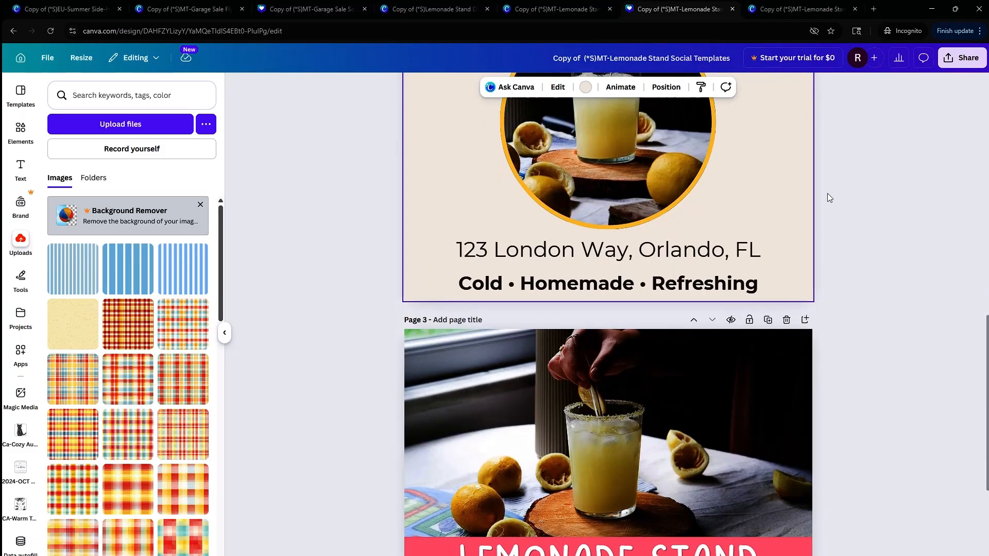
scroll(816, 201, "up", 7)
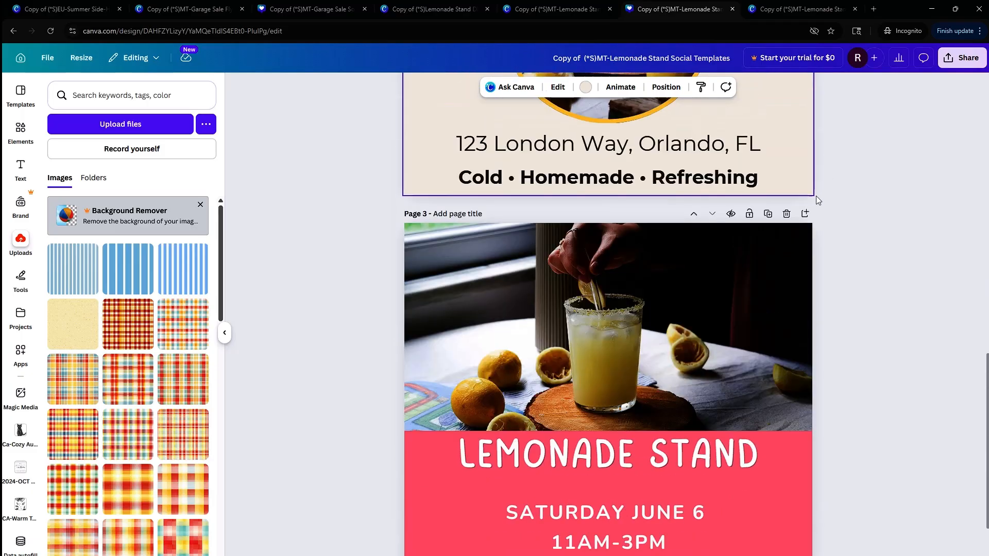
scroll(815, 201, "down", 2)
scroll(815, 201, "down", 5)
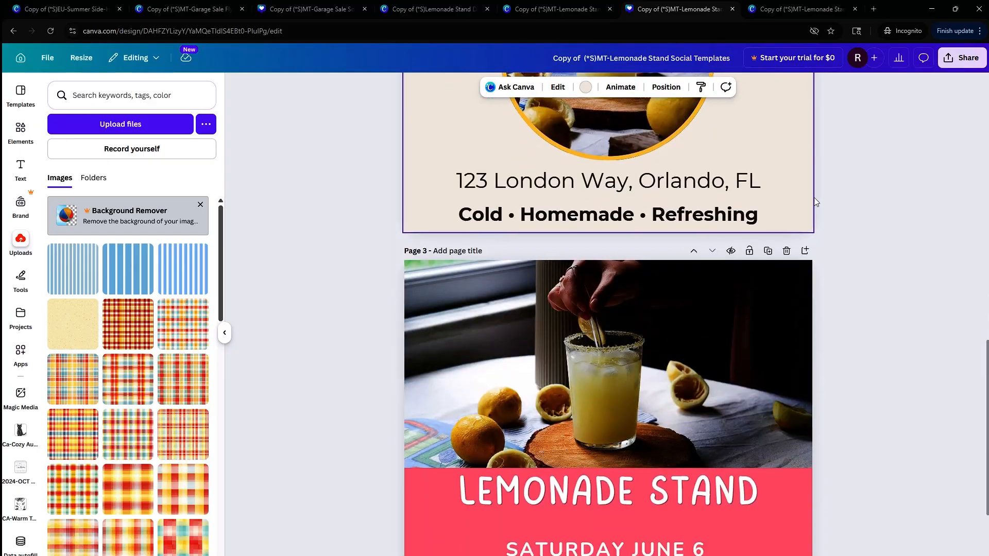
scroll(849, 209, "up", 10)
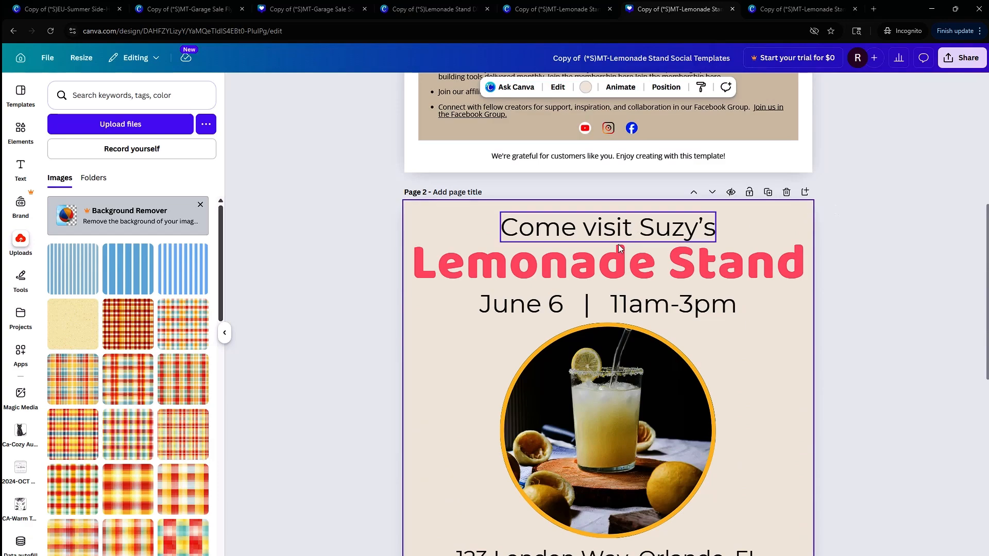
- Check the font of the Lemonade Stand heading on page 2 against the fonts and color palette on the license page
left_click(607, 268)
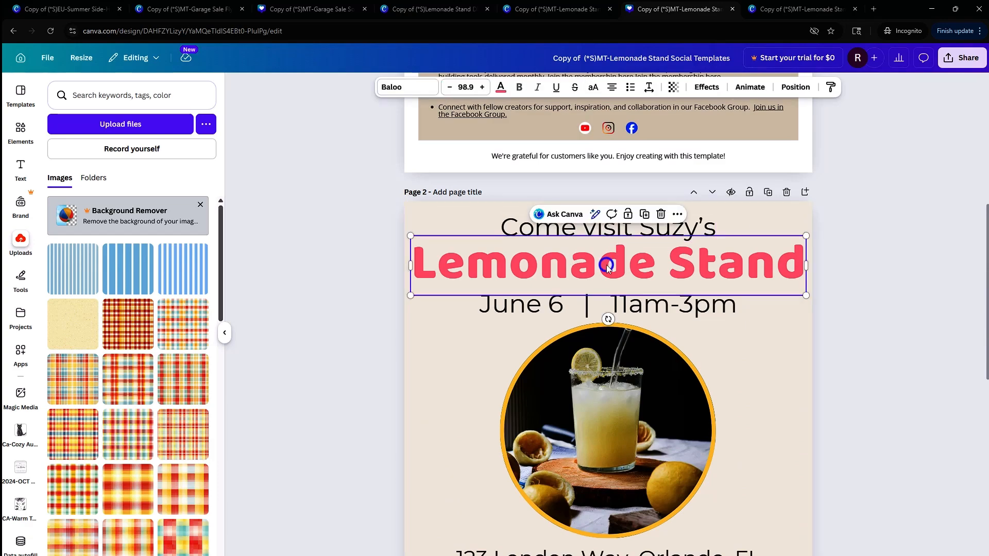
scroll(607, 267, "up", 4)
scroll(663, 211, "up", 2)
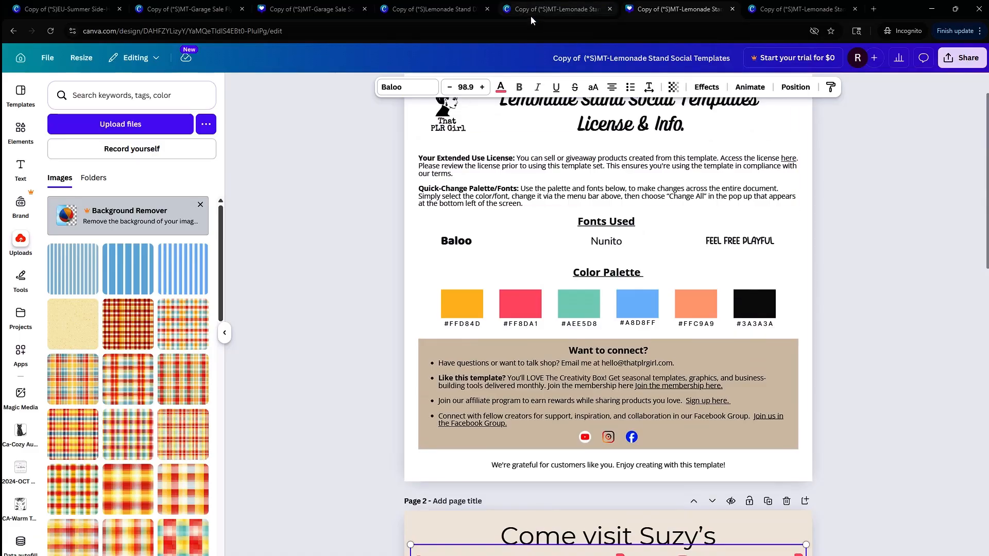
- Compare the fonts and color palette on page 1 of the Lemonade Stand DIY Kit with the social templates' license page
left_click(458, 10)
scroll(568, 154, "up", 6)
scroll(568, 155, "up", 20)
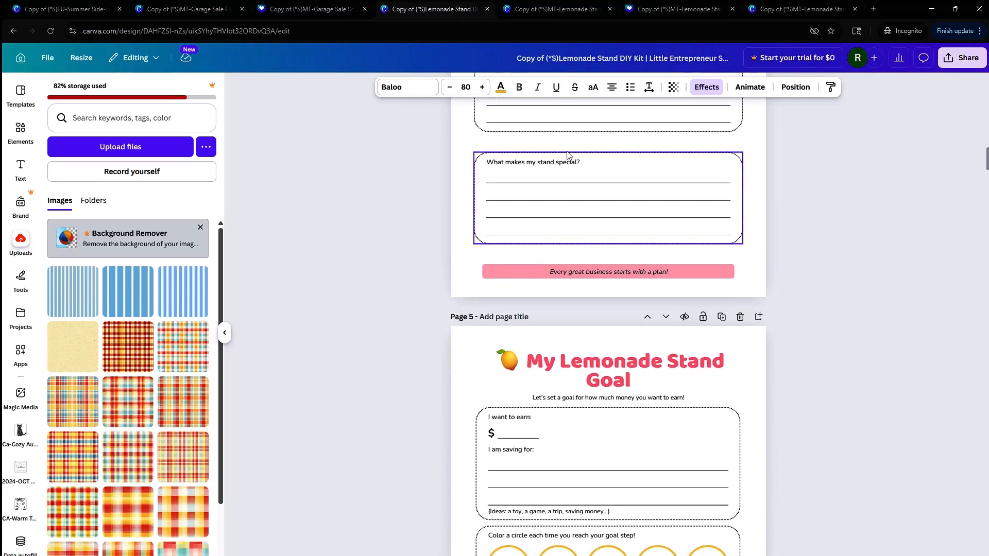
scroll(567, 152, "up", 14)
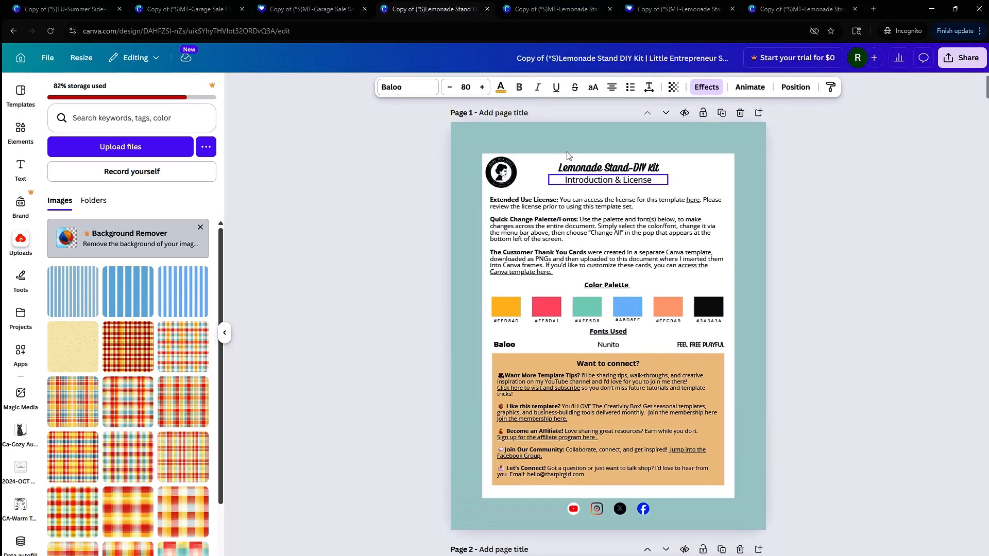
left_click(678, 7)
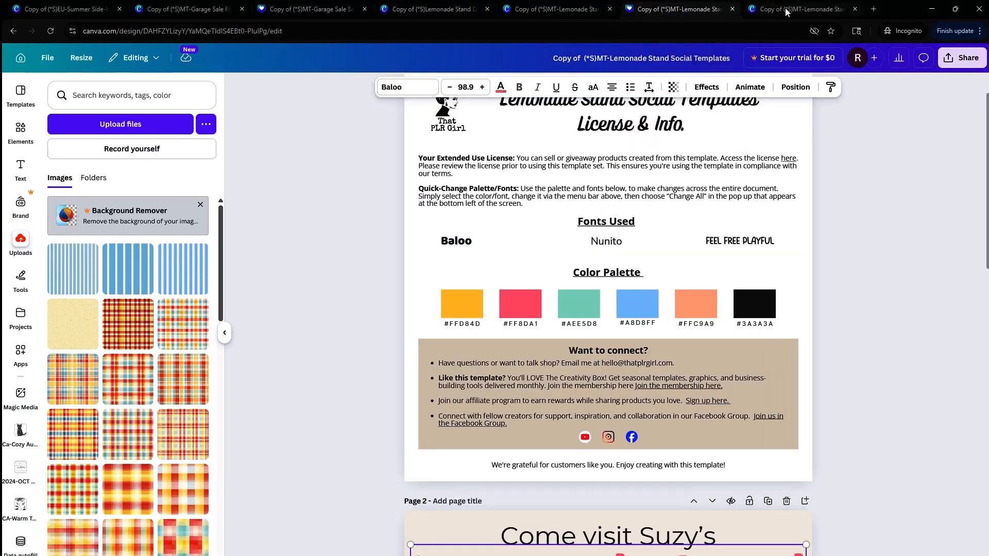
- Switch to the Lemonade Stand Thank You Recipe Card design and review its license page and the Classic Style and Playful Style cards
left_click(786, 9)
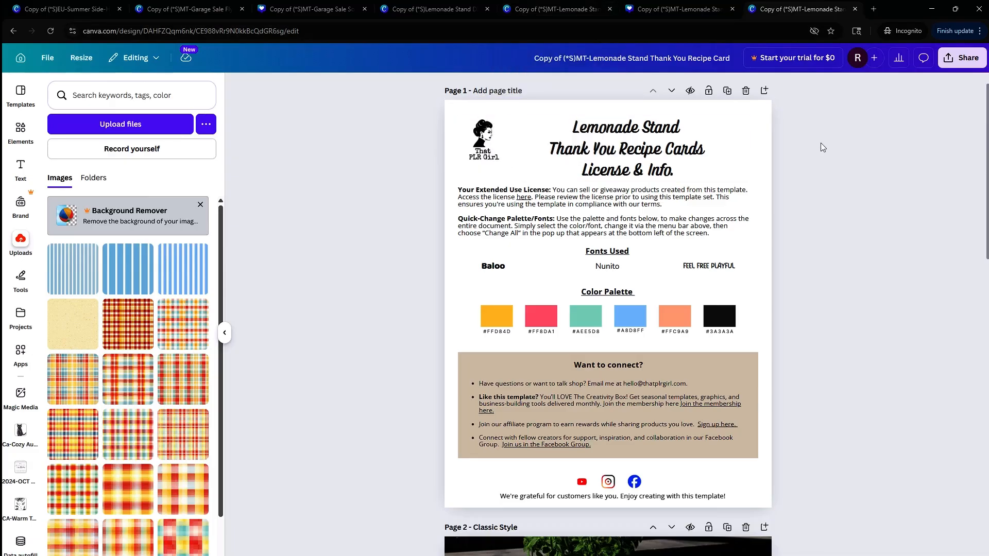
scroll(820, 144, "down", 2)
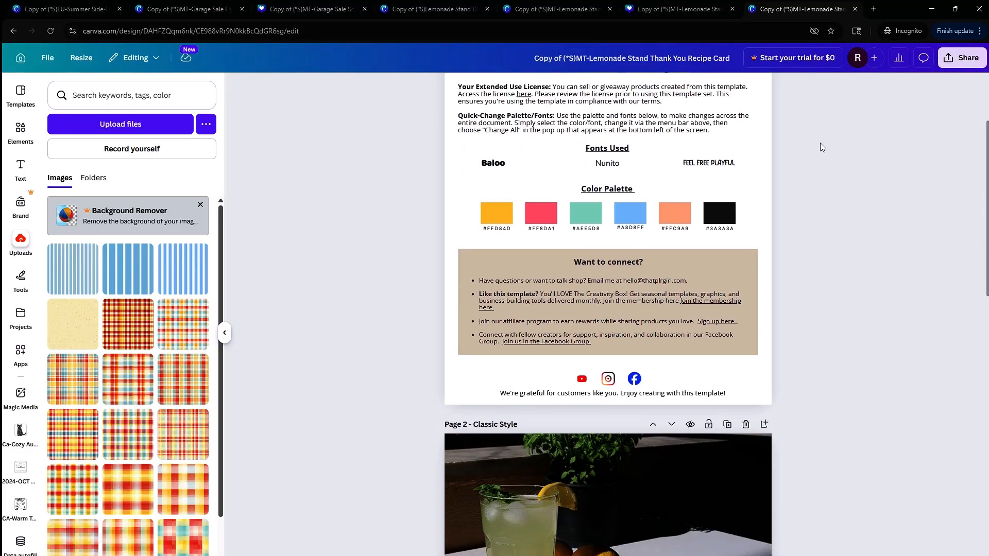
scroll(820, 144, "down", 4)
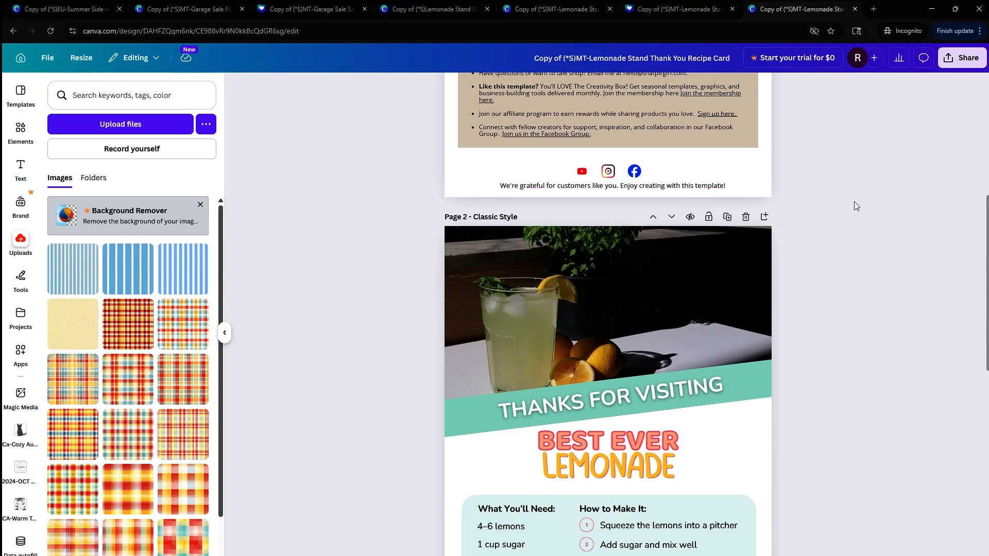
scroll(854, 206, "down", 2)
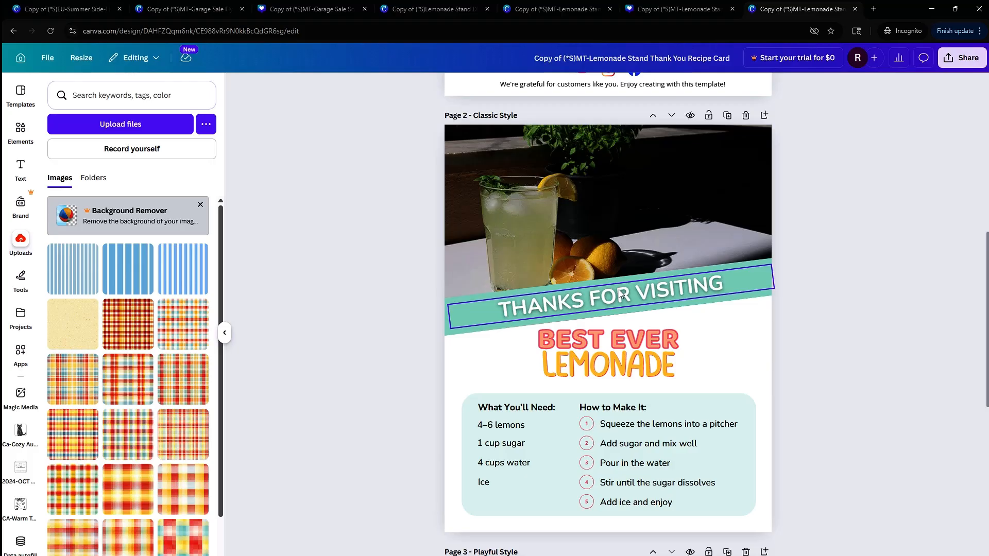
scroll(807, 219, "down", 1)
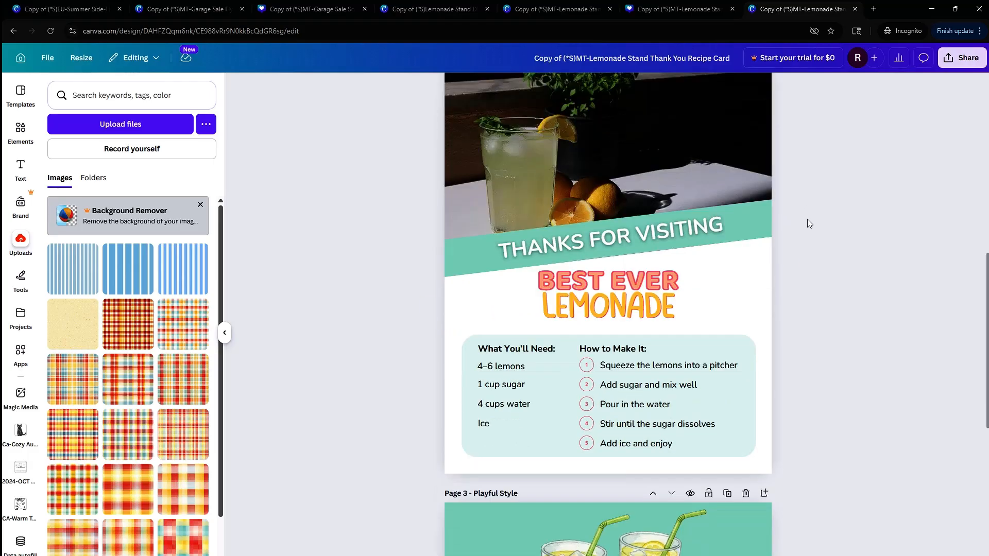
scroll(808, 221, "down", 6)
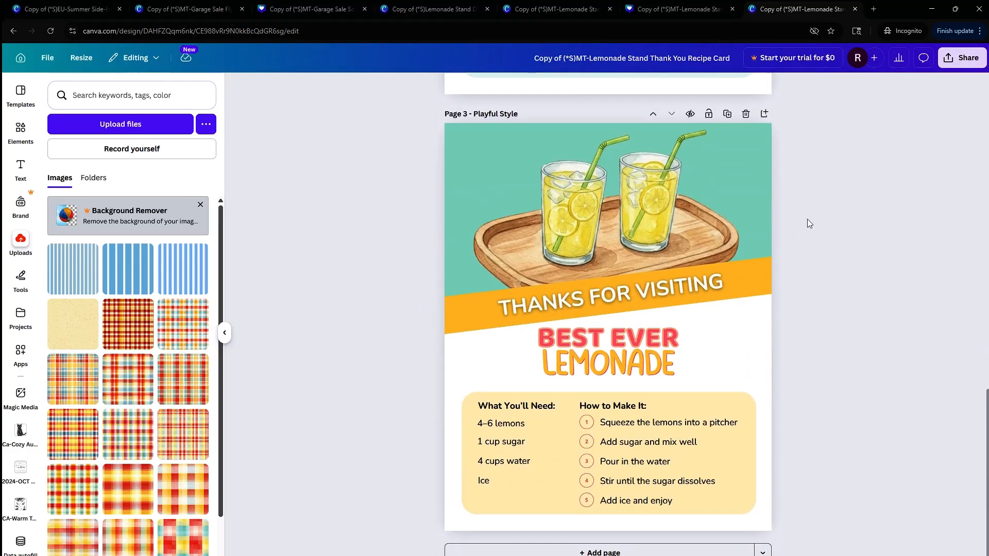
- Compare the Classic Style card on page 2 with the Playful Style card on page 3, and select the latter's THANKS FOR VISITING text
scroll(807, 220, "up", 8)
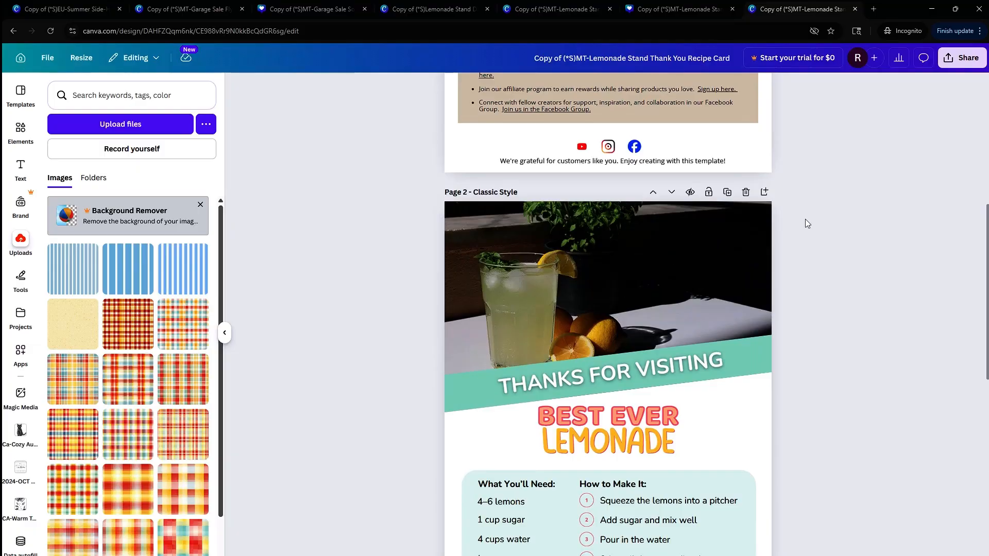
scroll(807, 223, "down", 5)
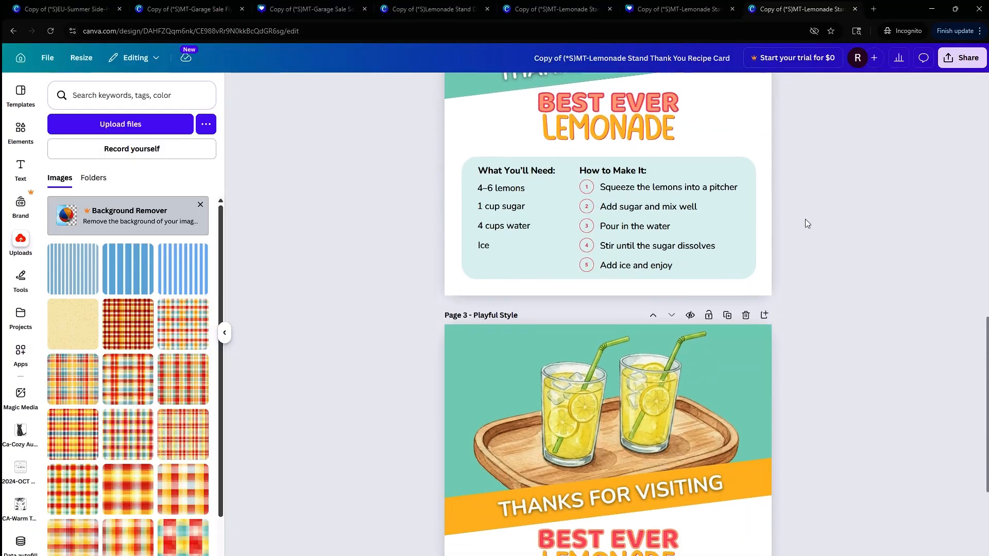
scroll(807, 223, "down", 3)
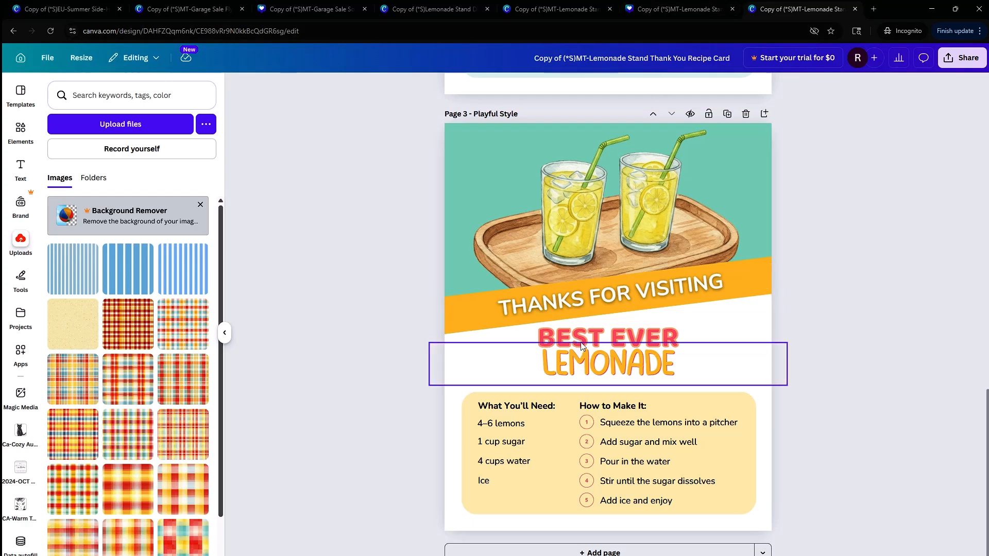
left_click(578, 315)
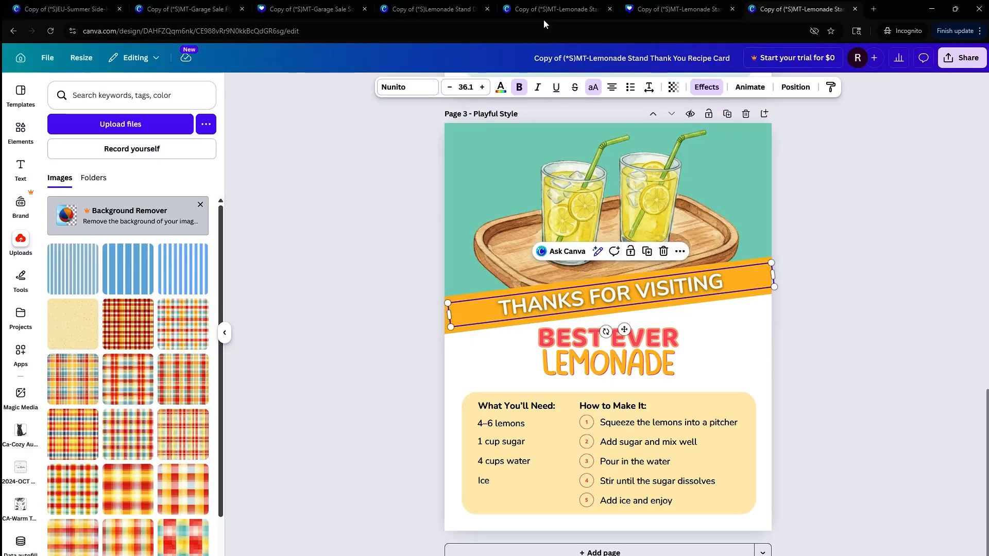
- Revisit the Lemonade Stand DIY Kit, and compare the Garage Sale Flyers' license page with the fonts and palette on the Summer Side-Hustle Planner's
left_click(474, 11)
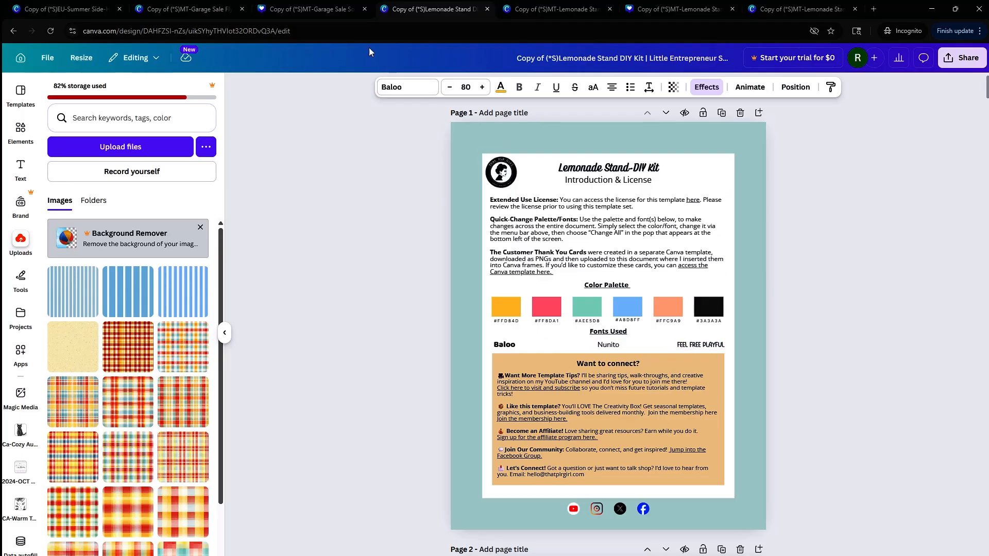
left_click(197, 9)
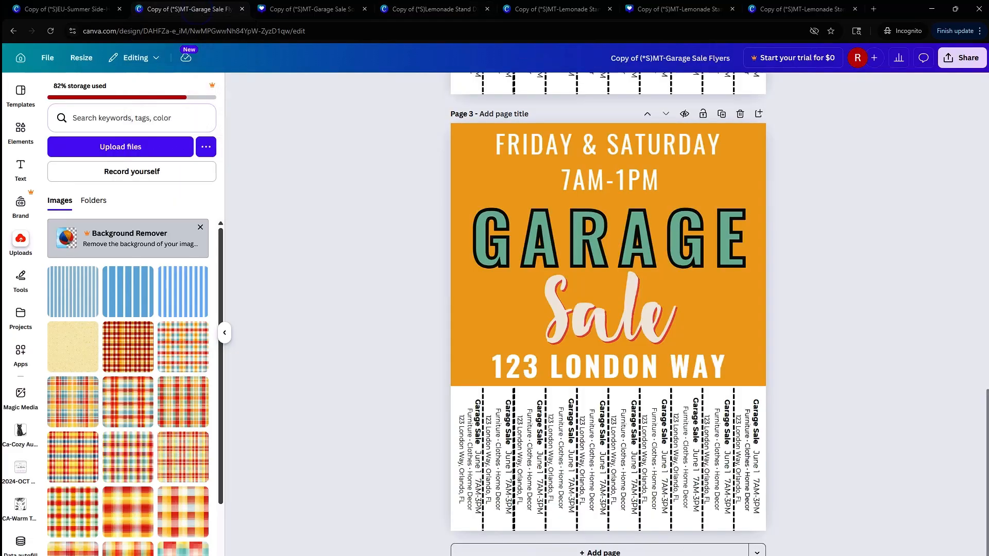
scroll(372, 192, "down", 5)
scroll(373, 193, "up", 15)
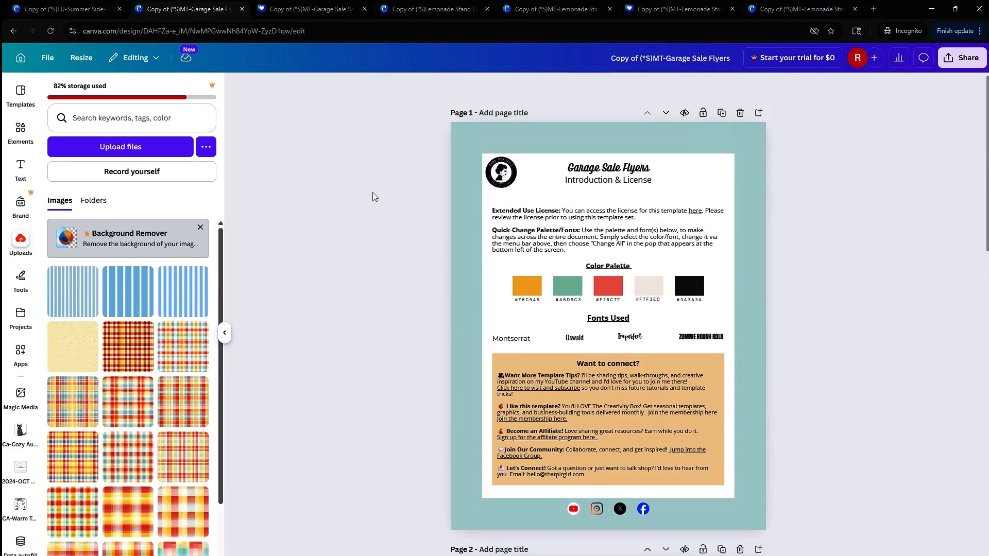
left_click(66, 13)
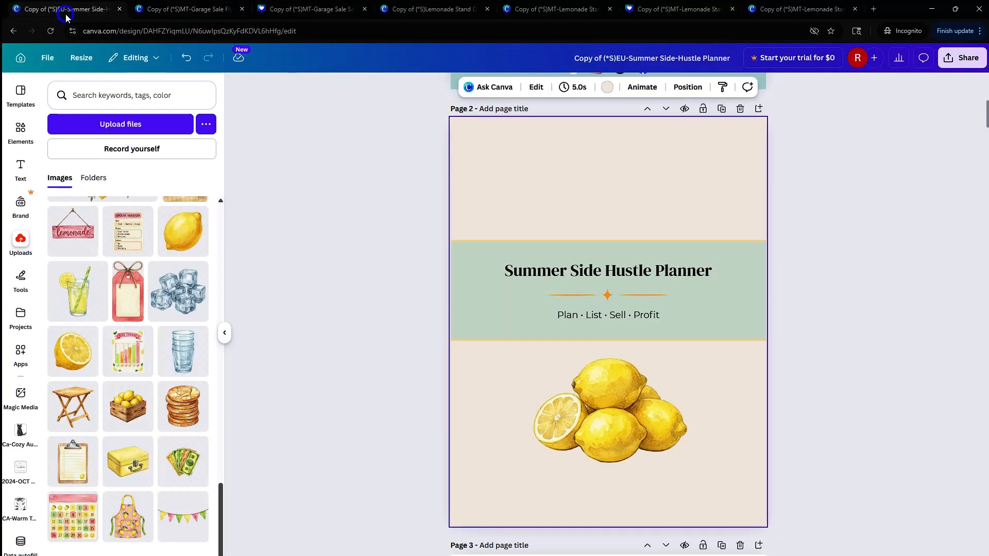
scroll(332, 221, "up", 5)
scroll(332, 221, "up", 1)
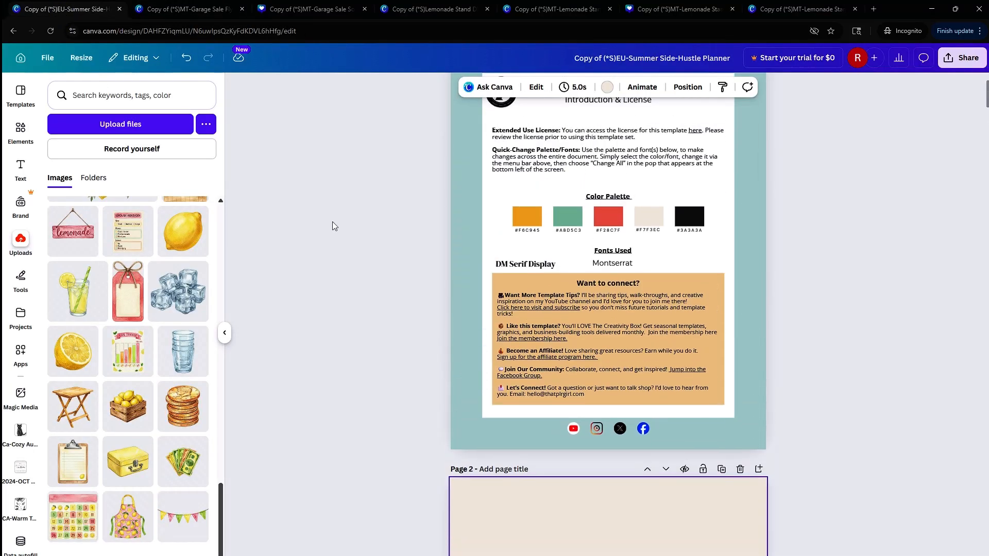
- Check the font of the GARAGE SALE heading on page 2 of the Garage Sale Flyers against the fonts on its license page
left_click(203, 14)
scroll(371, 225, "down", 3)
scroll(370, 226, "down", 6)
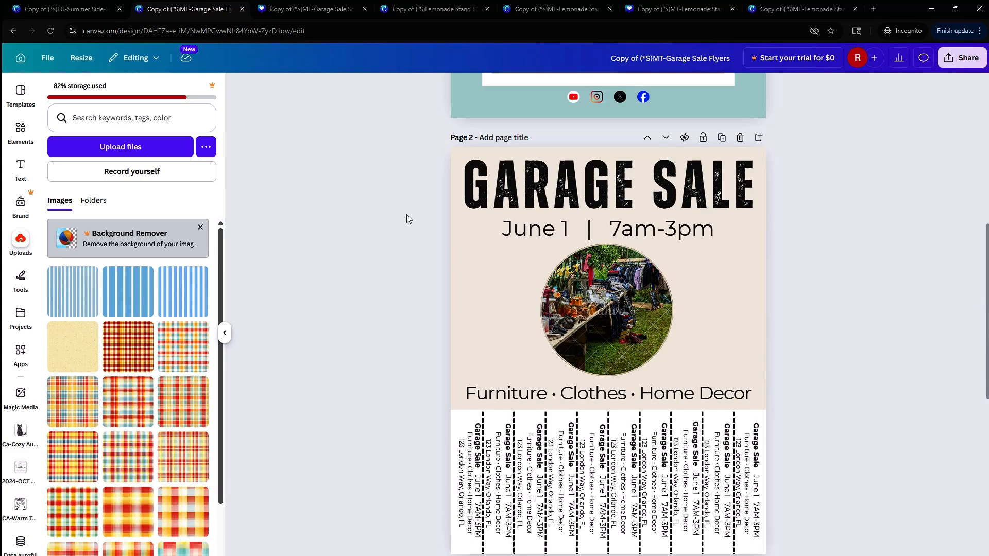
left_click(490, 162)
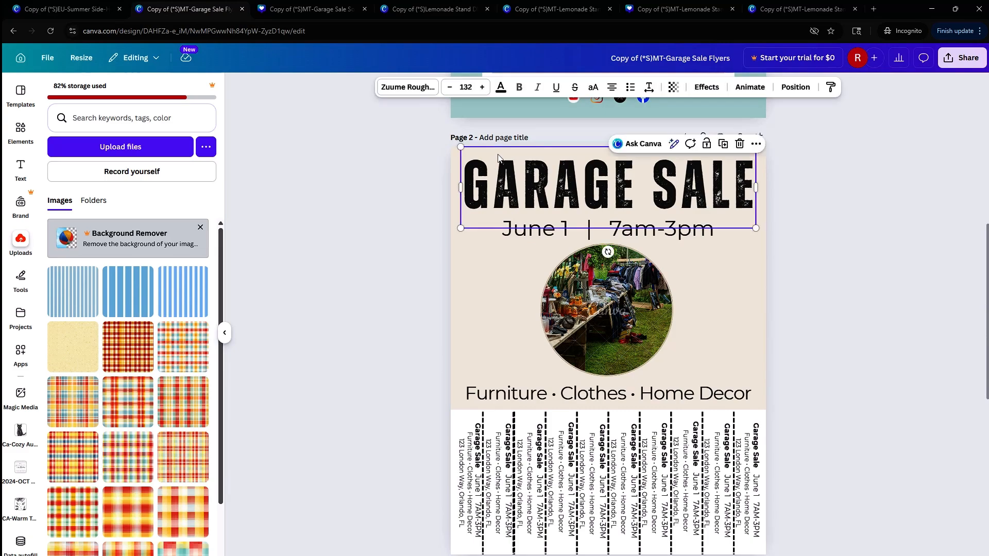
left_click(397, 91)
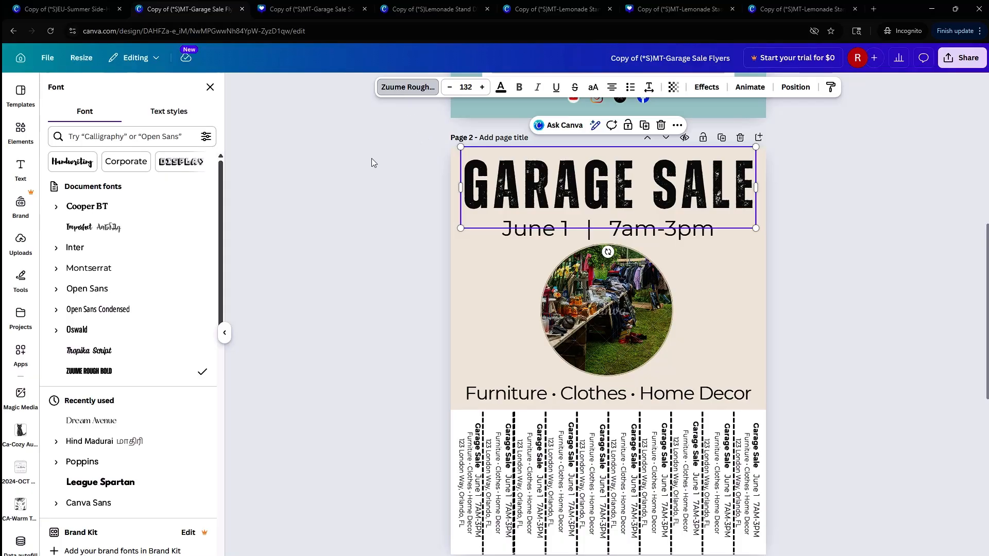
scroll(397, 182, "up", 4)
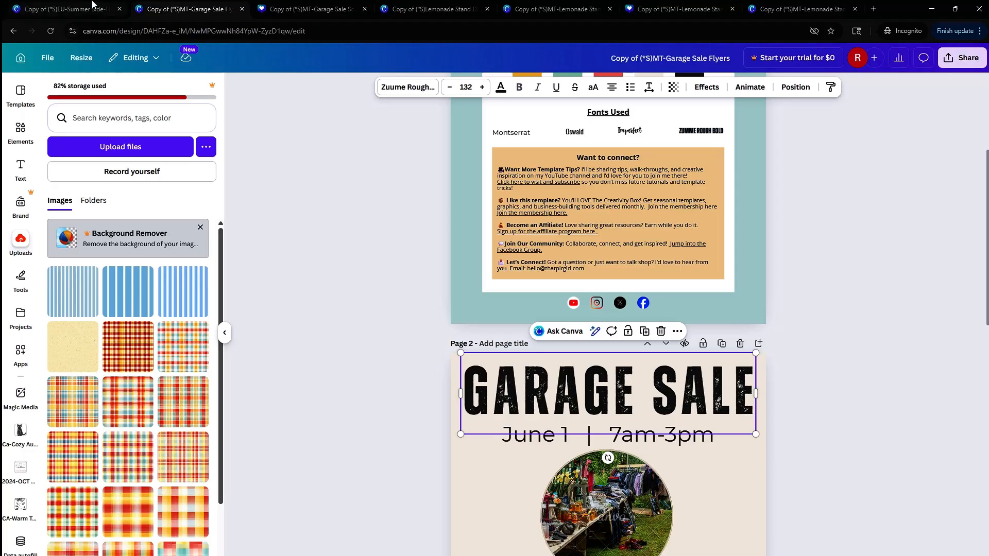
- Compare the Summer Side-Hustle Planner's fonts and palette with the Garage Sale Flyers and the Garage Sale Social Templates
left_click(83, 9)
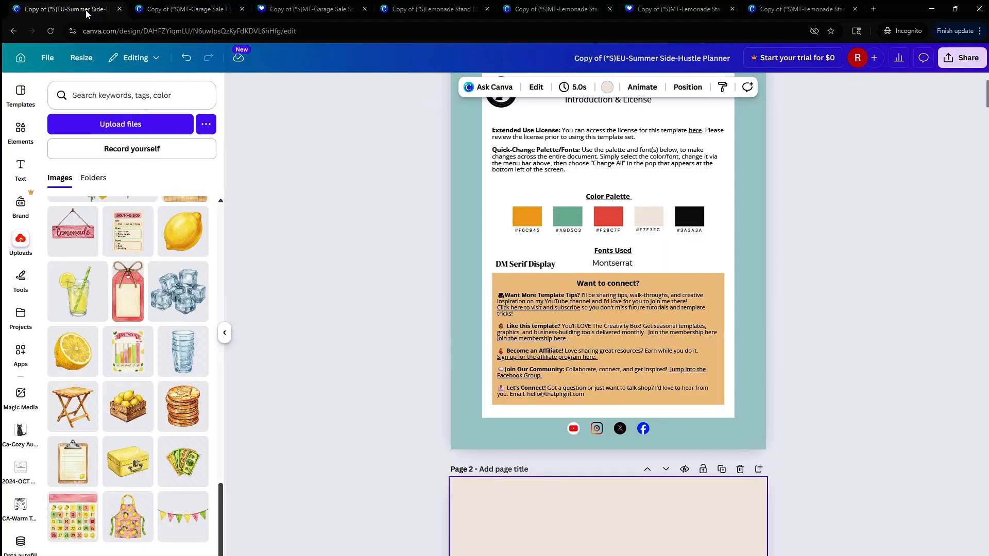
left_click(190, 8)
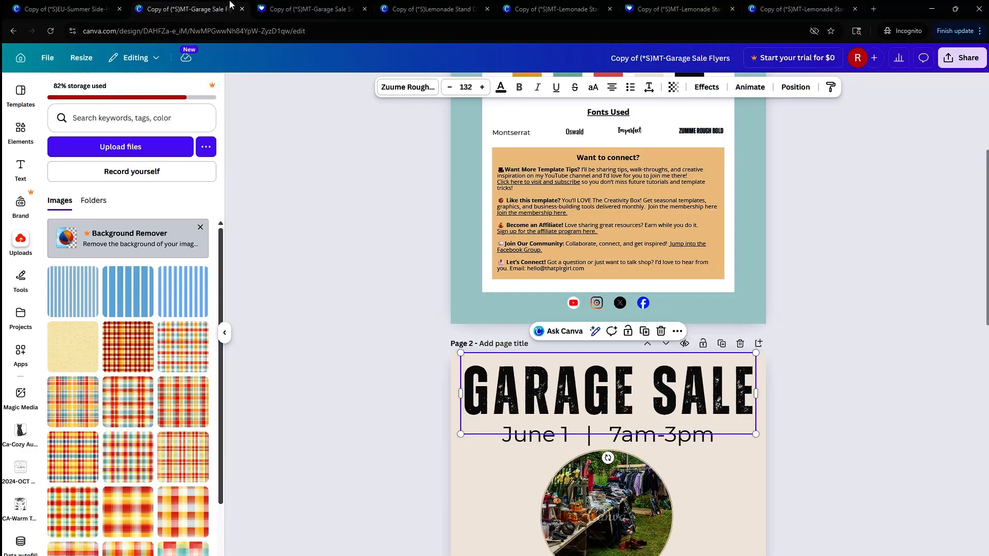
left_click(306, 9)
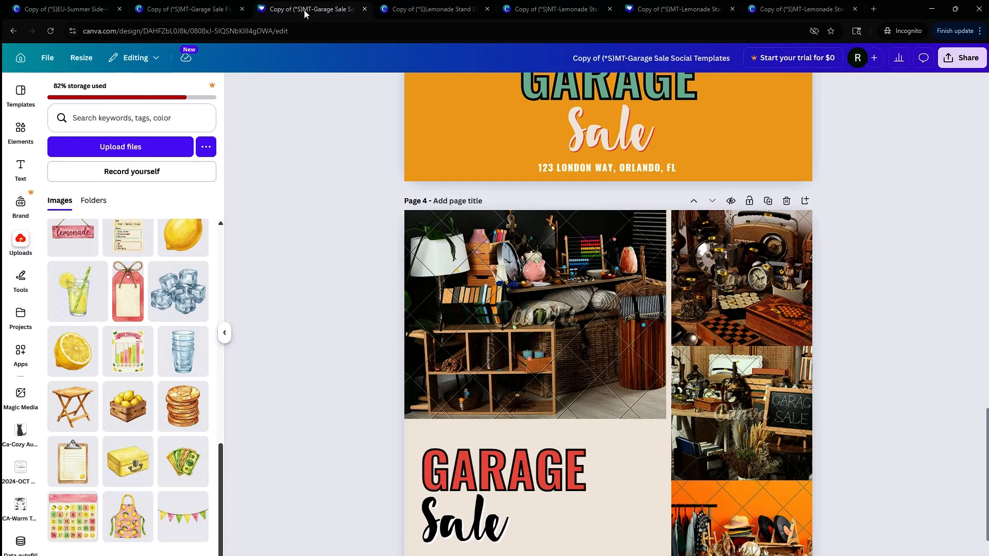
- Show all Summer Side-Hustle Planner pages in grid view, and revisit the Garage Sale Flyers and page 4 of the Garage Sale Social Templates
left_click(77, 11)
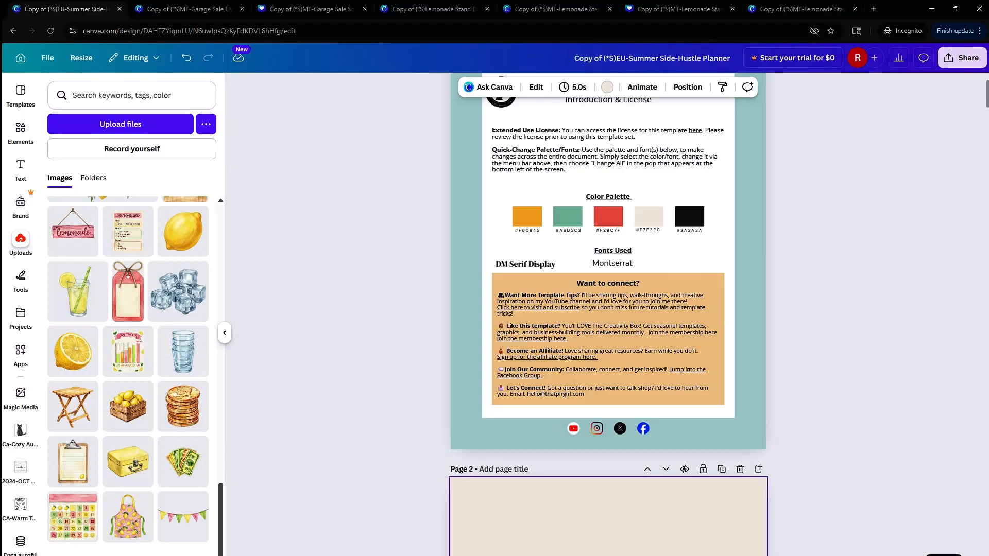
left_click(943, 555)
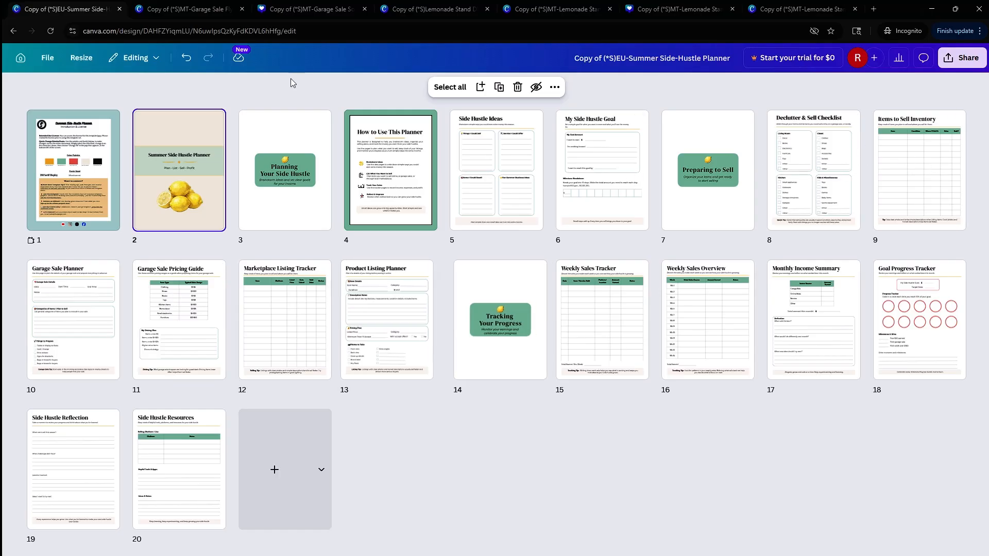
left_click(200, 13)
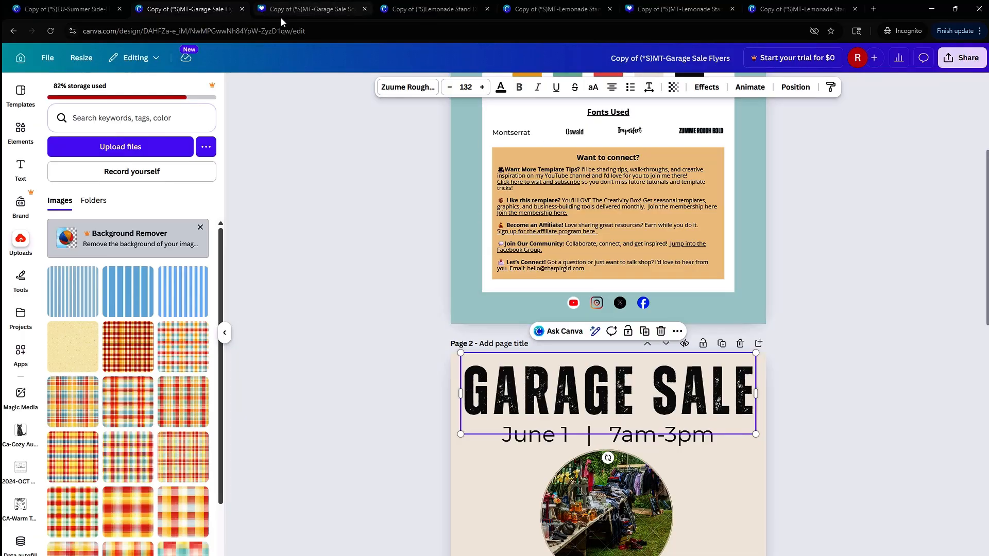
left_click(329, 13)
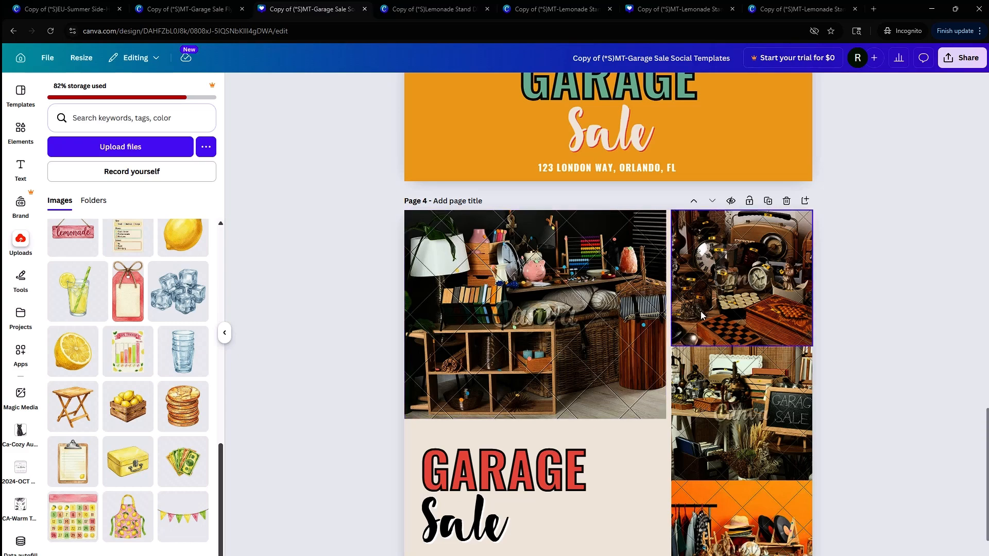
scroll(696, 438, "down", 2)
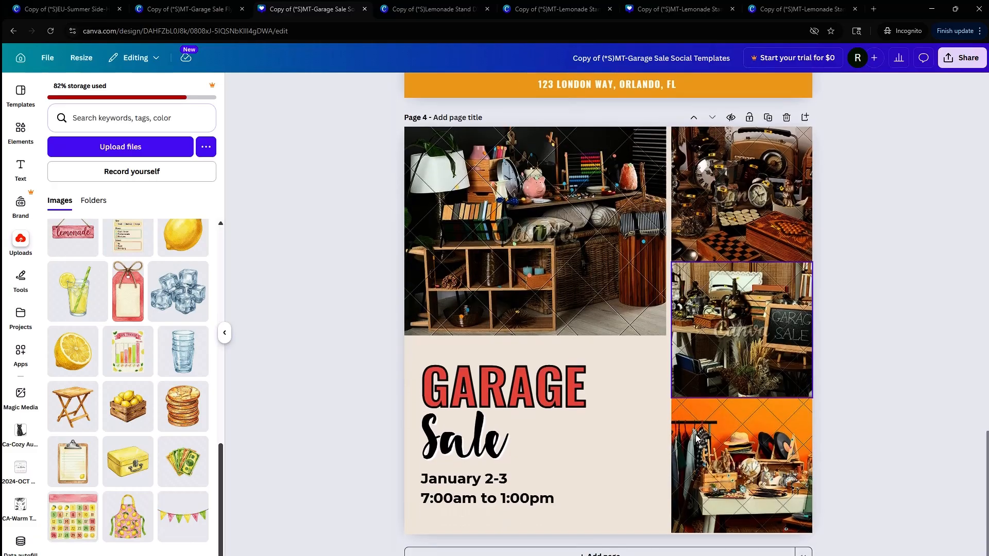
- Return to the Summer Side-Hustle Planner, leave its grid view, and duplicate the cover on page 2
left_click(62, 9)
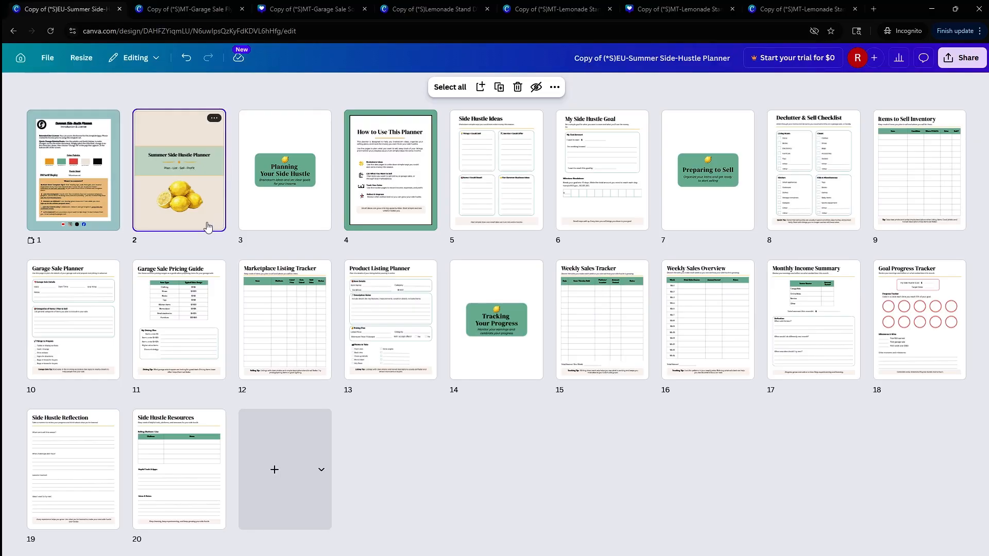
left_click(944, 555)
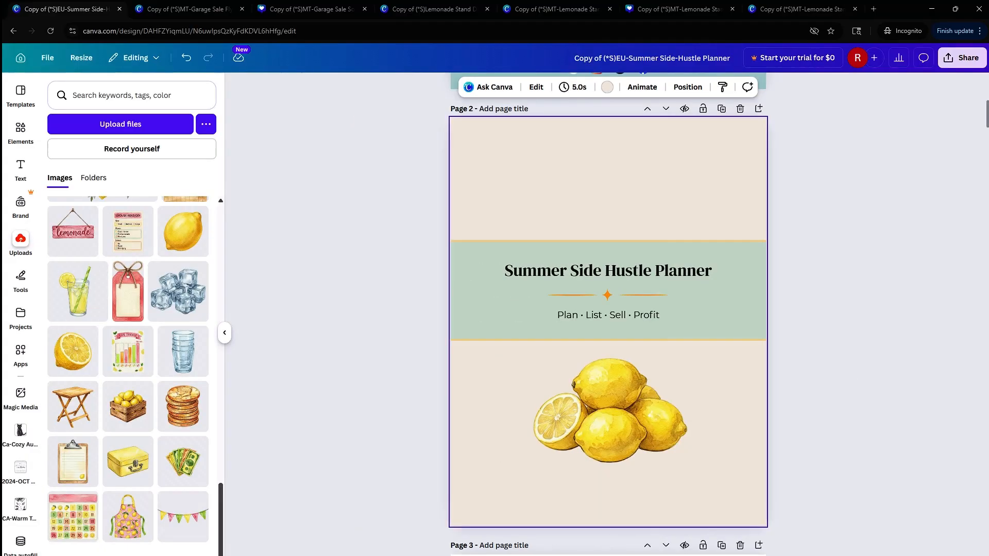
left_click(721, 110)
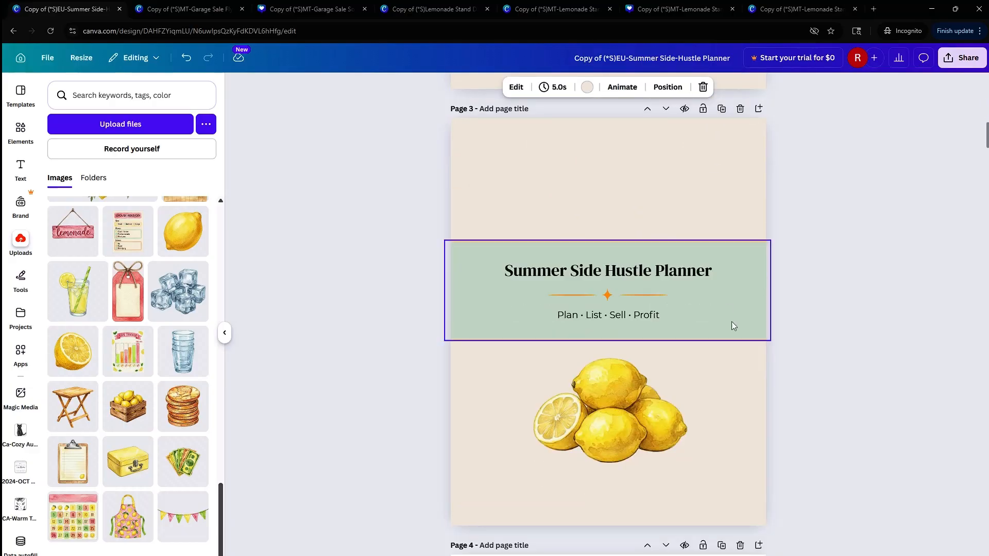
- Find the yellow, red and blue plaid pattern among the uploads and make it page 3's background
scroll(200, 457, "up", 10)
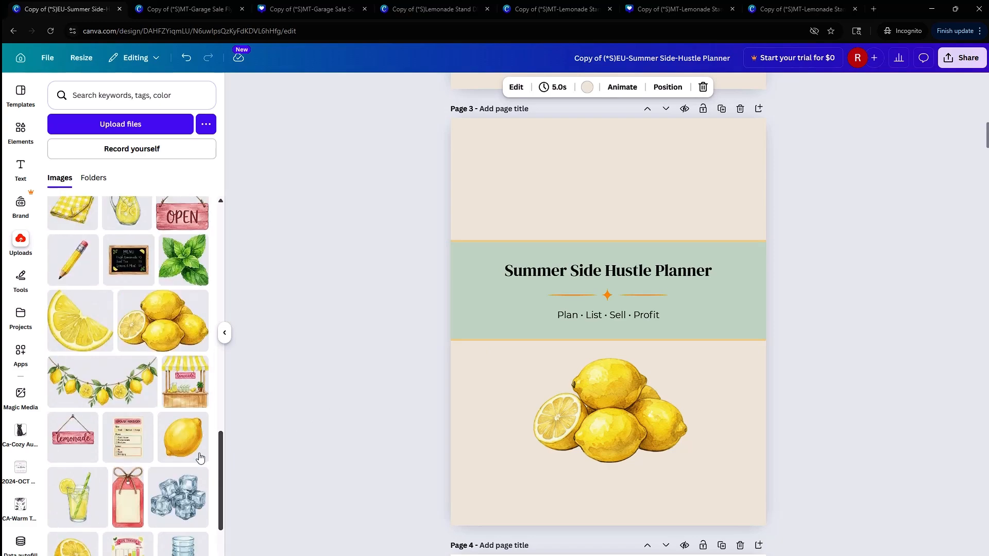
scroll(199, 457, "up", 4)
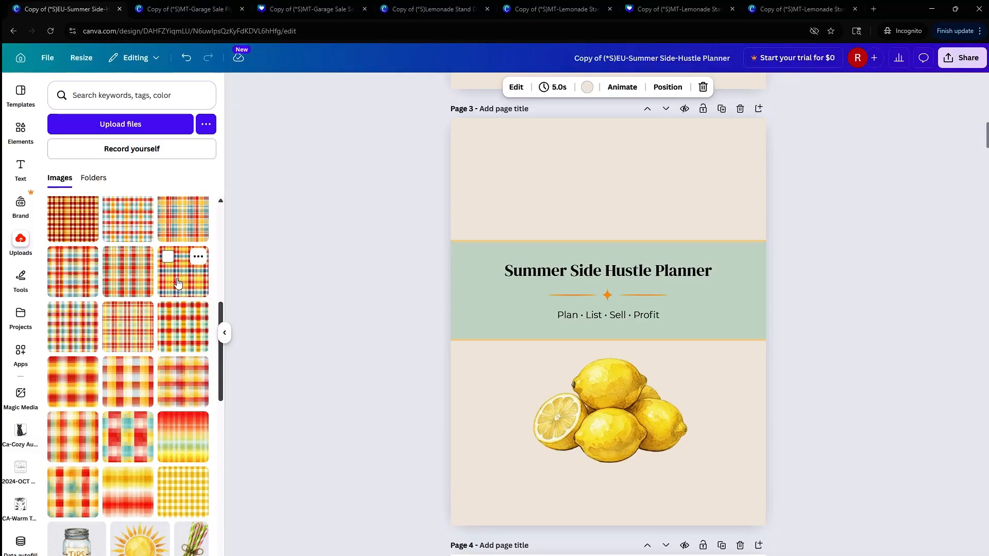
scroll(173, 296, "up", 5)
scroll(172, 298, "down", 10)
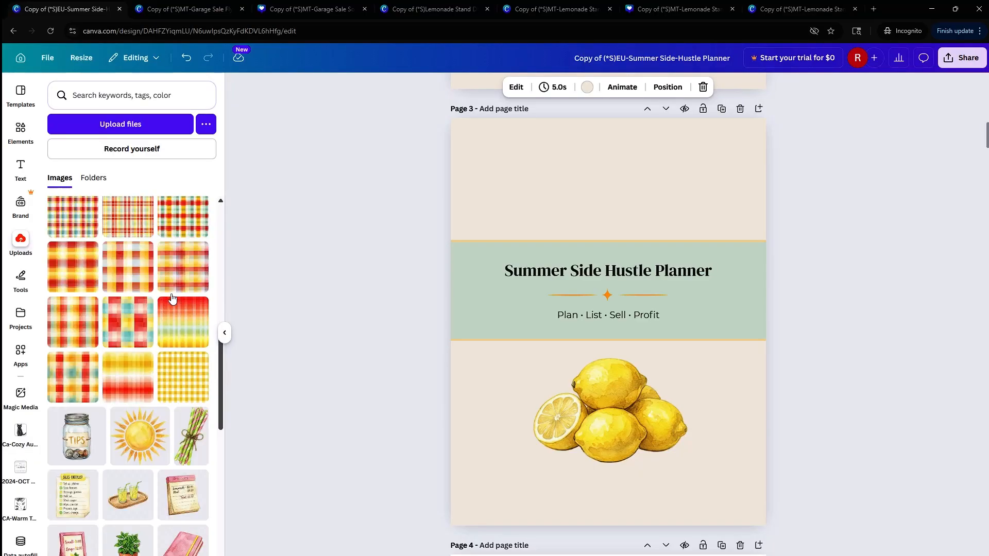
scroll(172, 296, "up", 6)
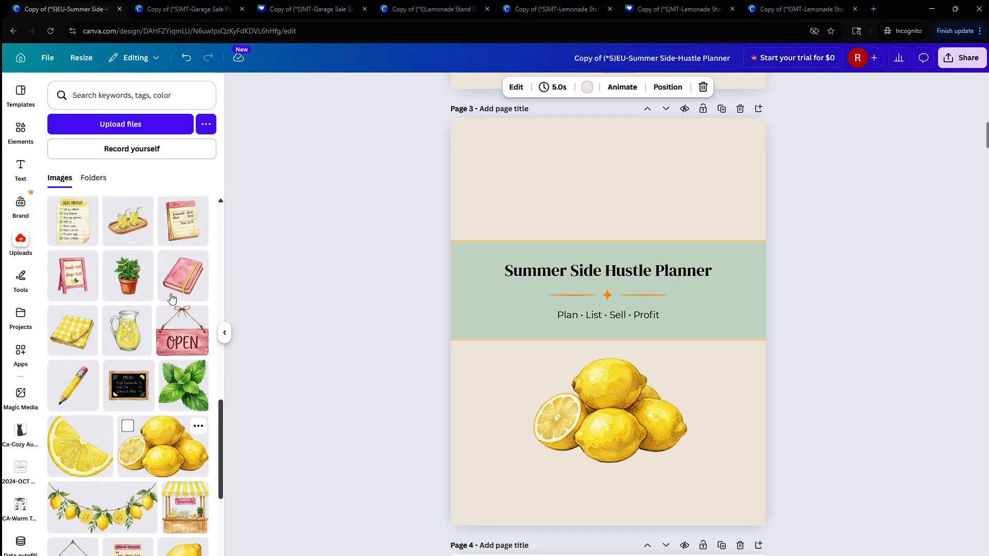
scroll(172, 298, "up", 5)
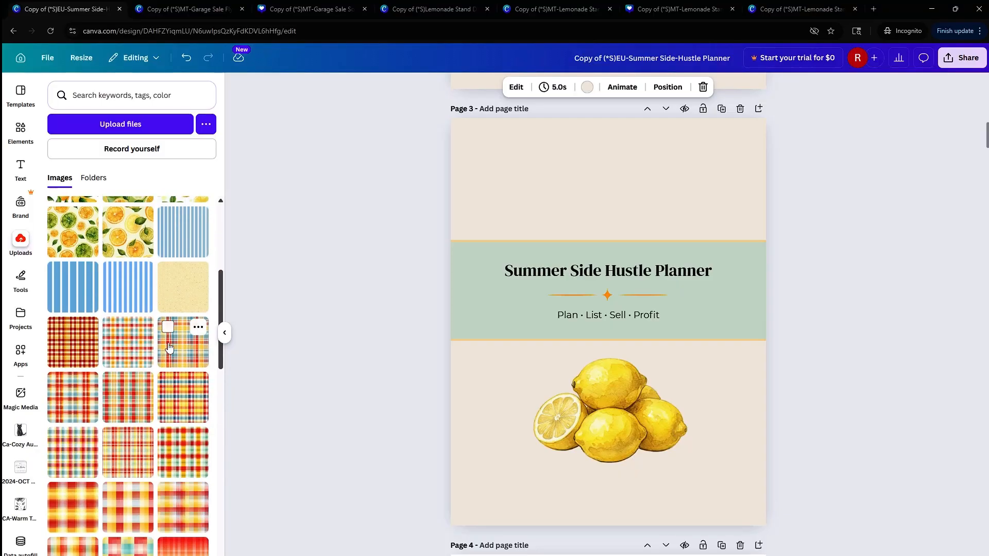
left_click(178, 402)
right_click(633, 230)
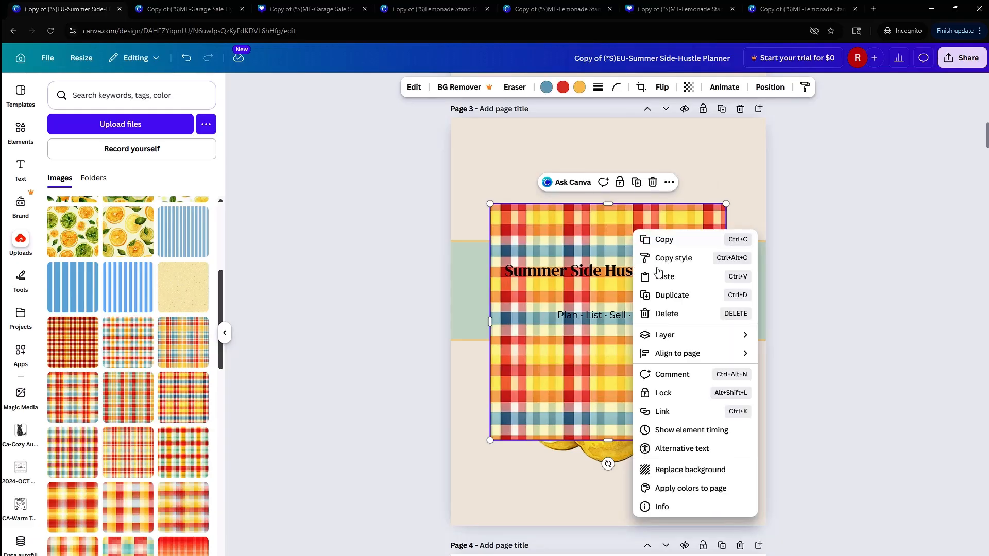
left_click(694, 476)
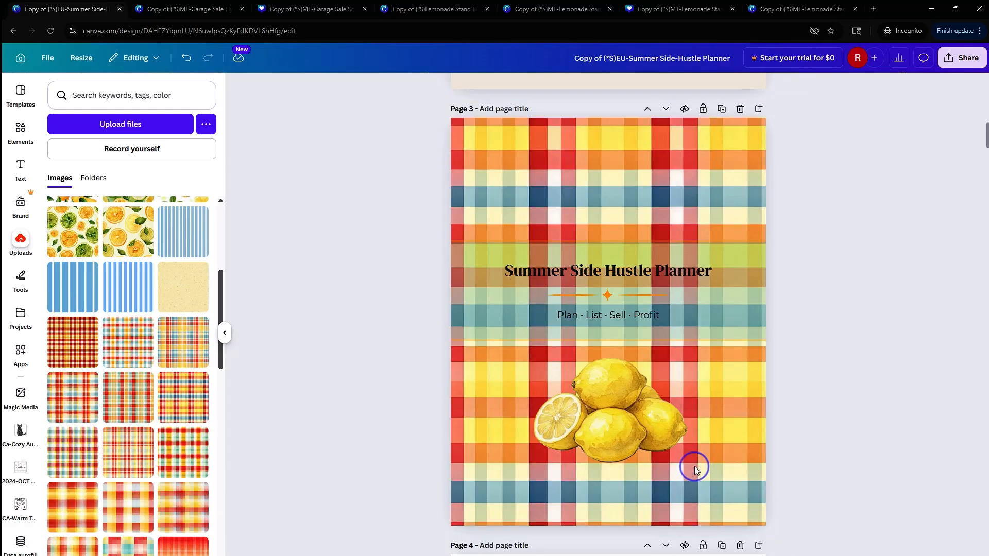
- Make the green title banner on page 3 fully opaque
left_click(470, 261)
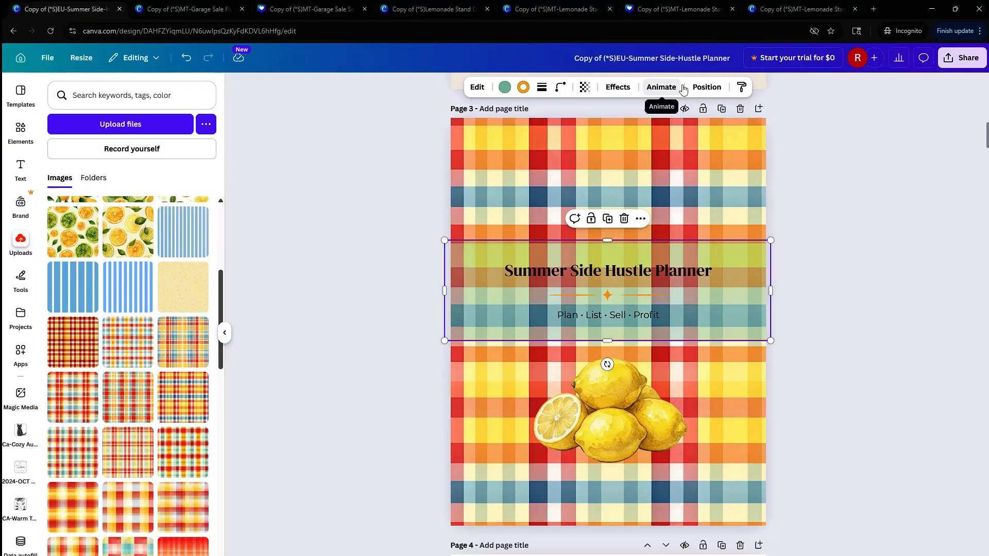
left_click(585, 87)
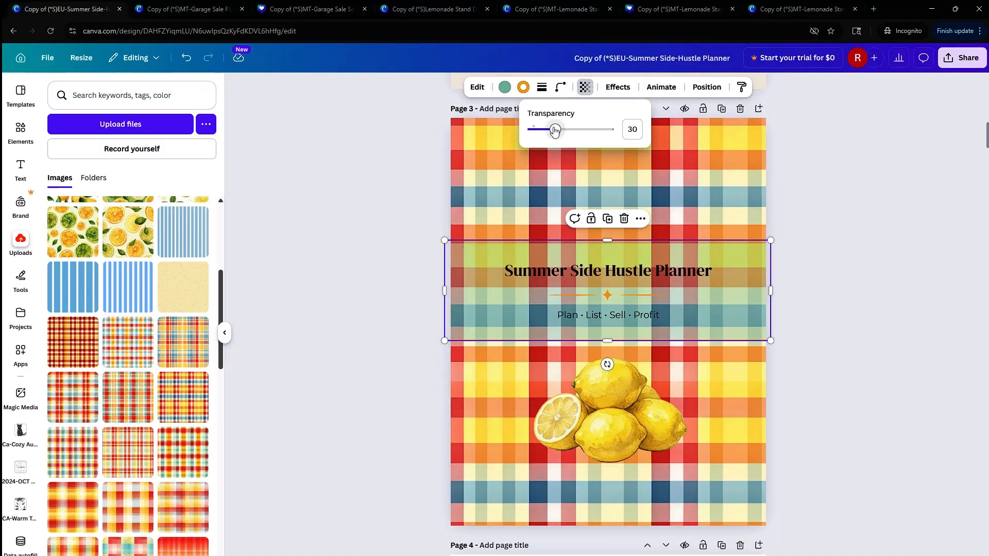
left_click_drag(555, 130, 634, 126)
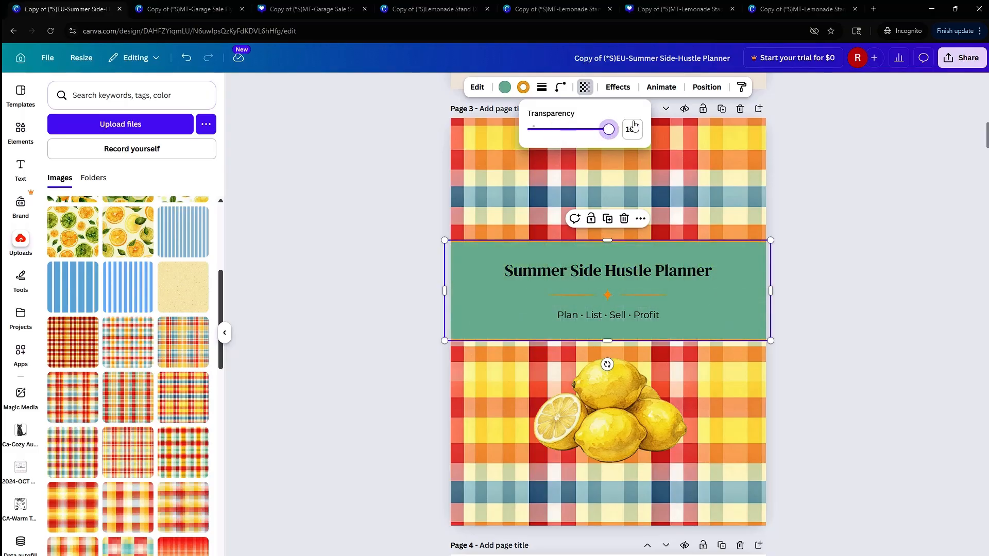
left_click(842, 233)
left_click(836, 232)
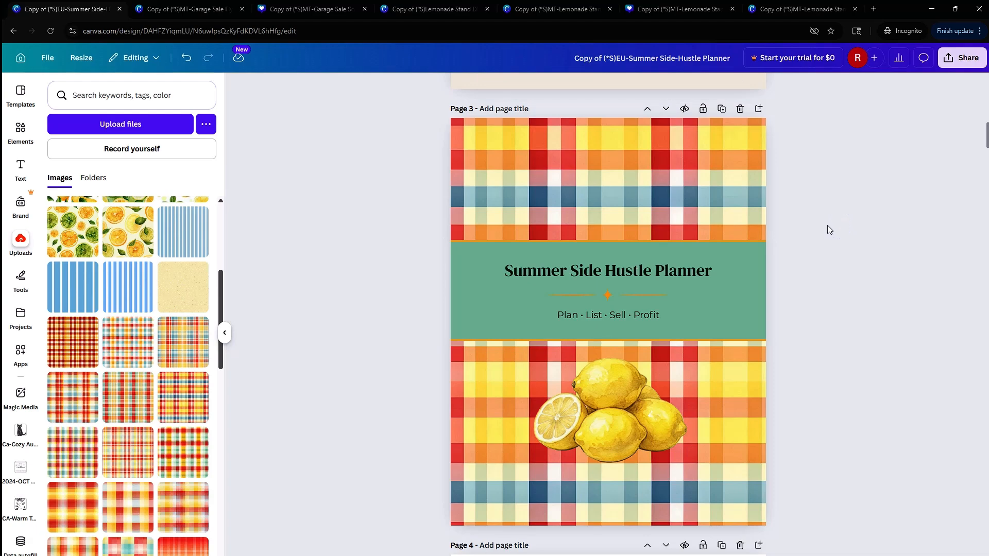
- Recolor the title banner's fill with a light yellow (#FEF7AF) sampled from the plaid background
left_click(457, 269)
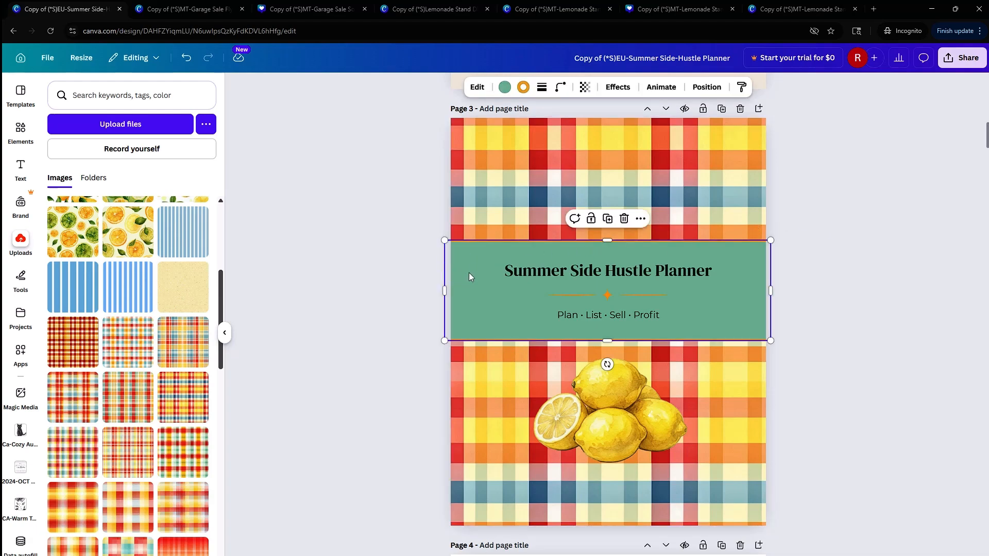
left_click(505, 88)
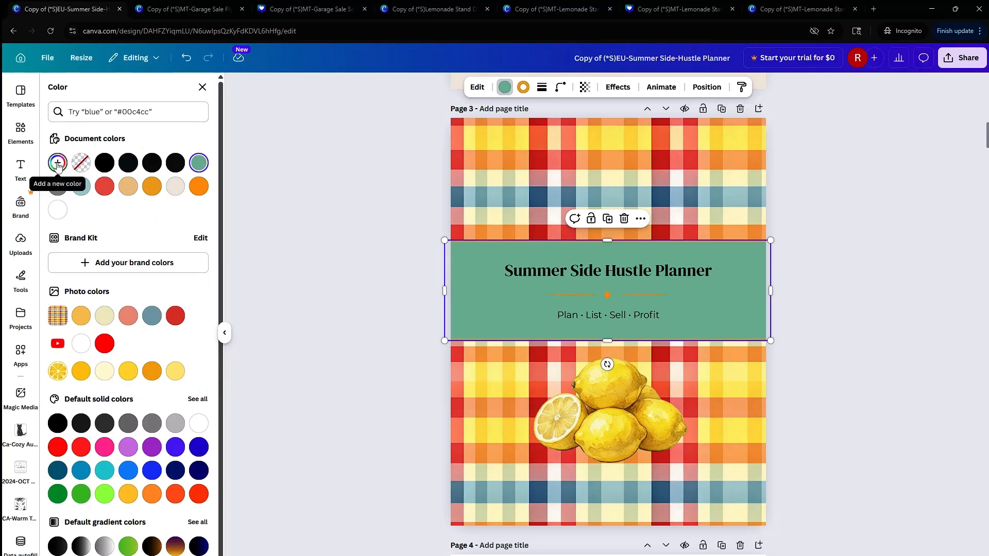
left_click(58, 164)
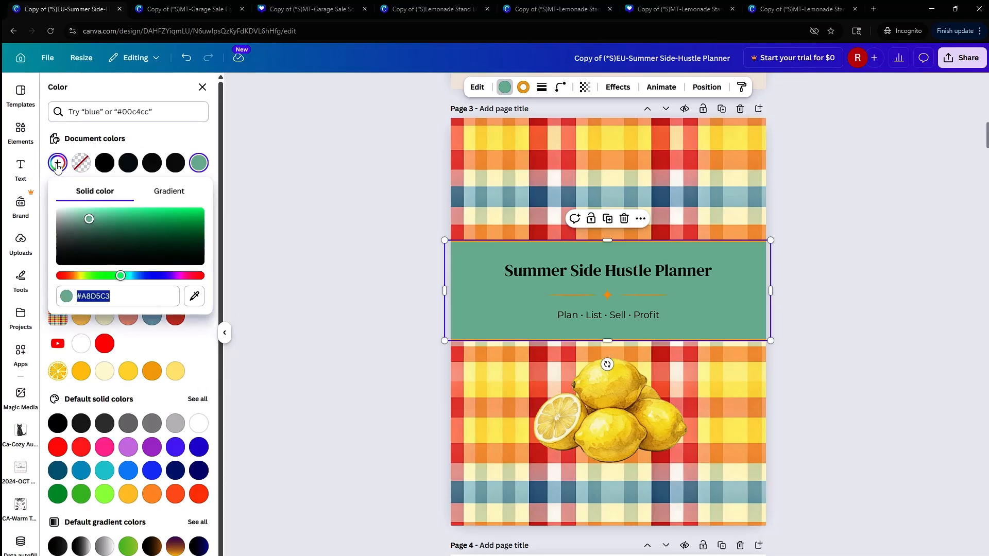
left_click(194, 297)
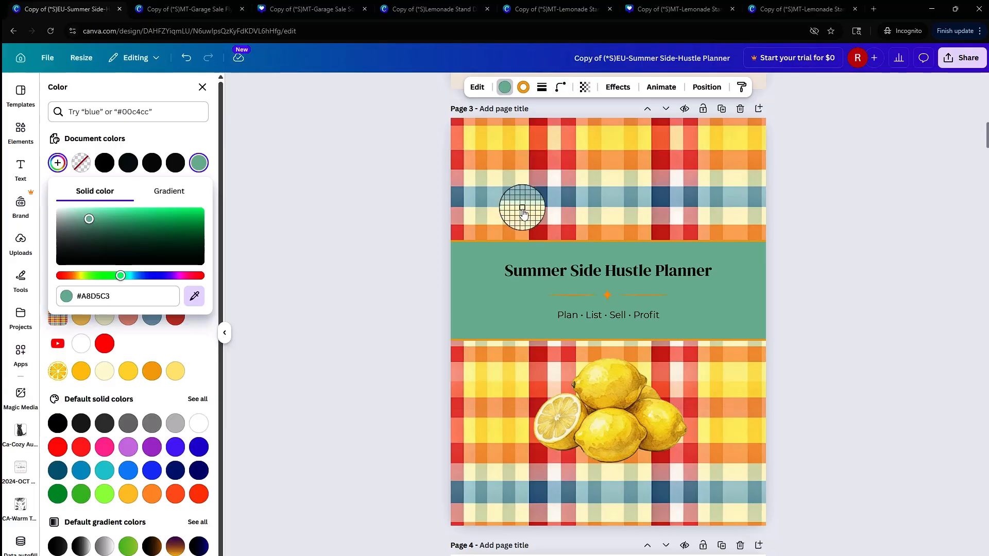
left_click(578, 142)
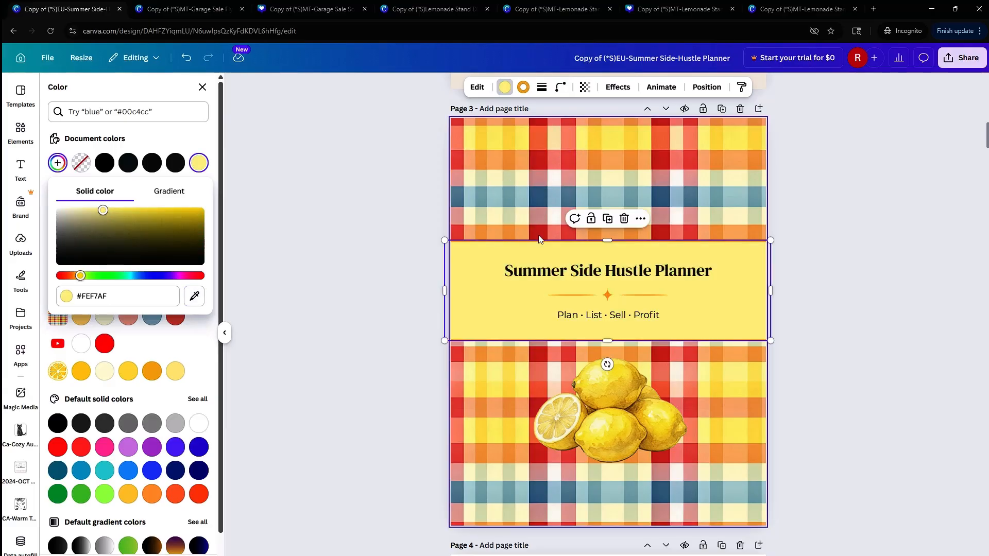
left_click(522, 91)
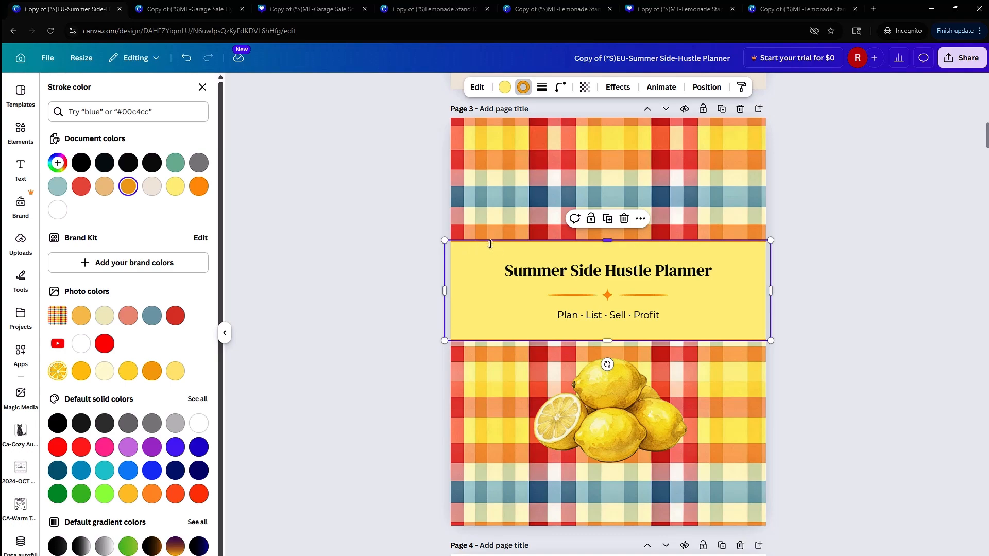
left_click(684, 254)
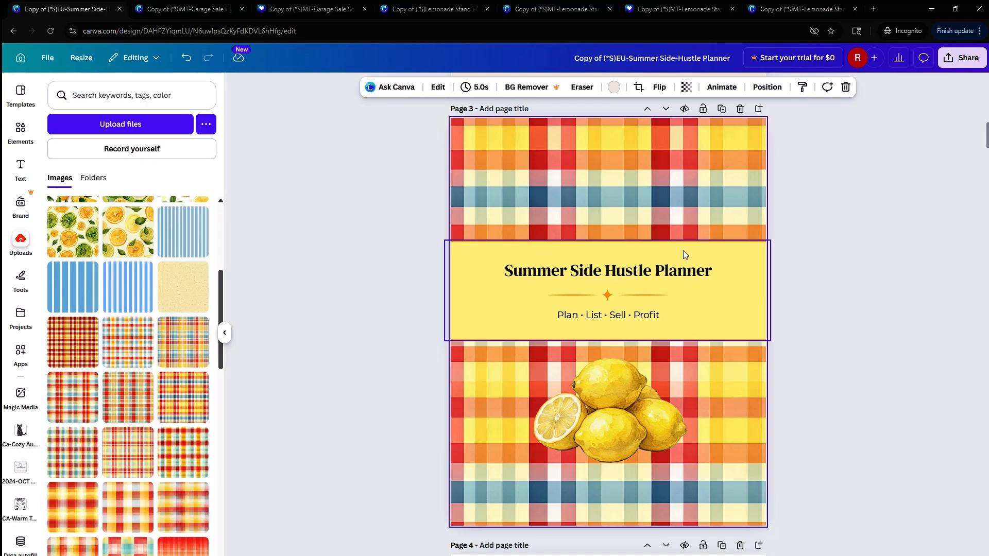
left_click(490, 301)
left_click_drag(438, 291, 448, 291)
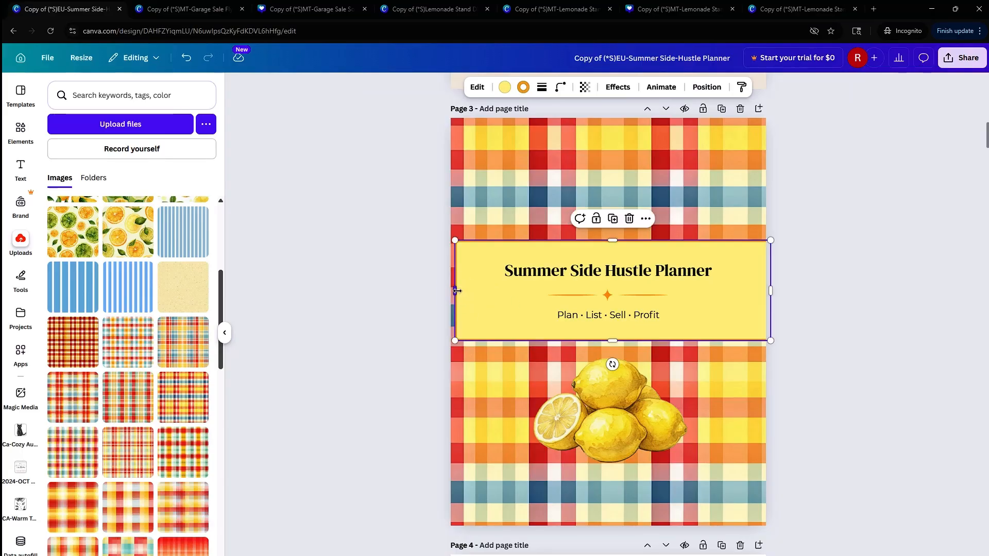
left_click_drag(455, 290, 446, 291)
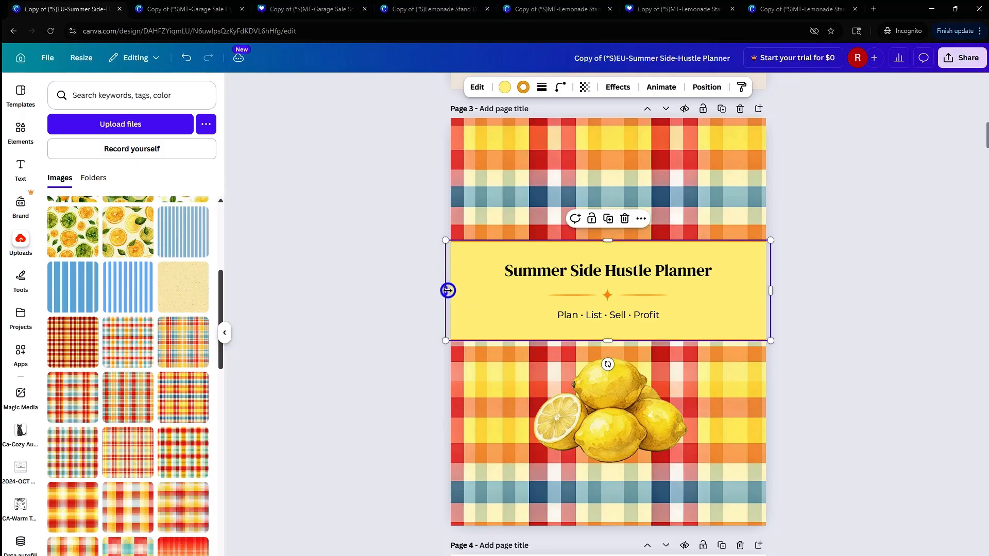
- Recolor the title banner's border with a dark red (#E1574F) sampled from the plaid background
left_click(523, 87)
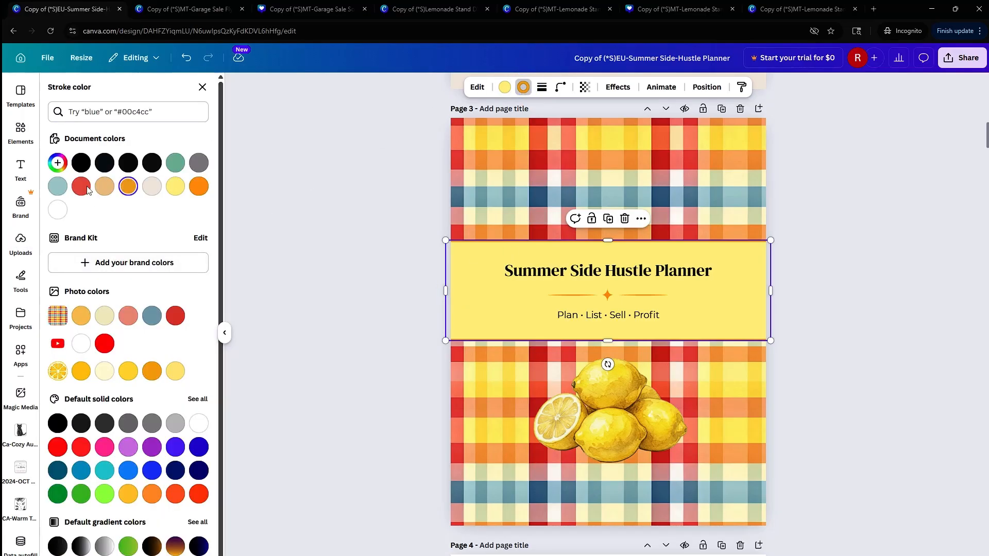
left_click(57, 163)
left_click(194, 296)
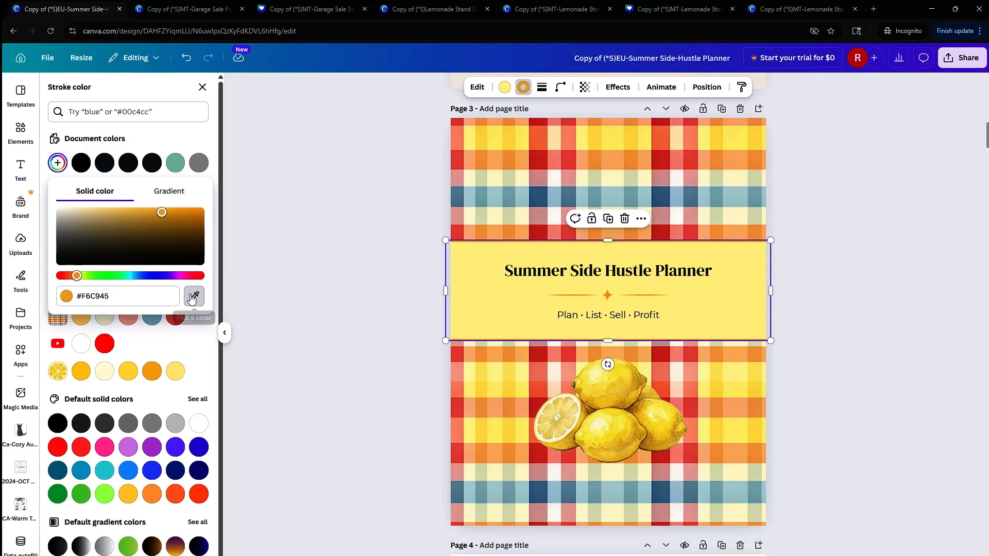
left_click(533, 154)
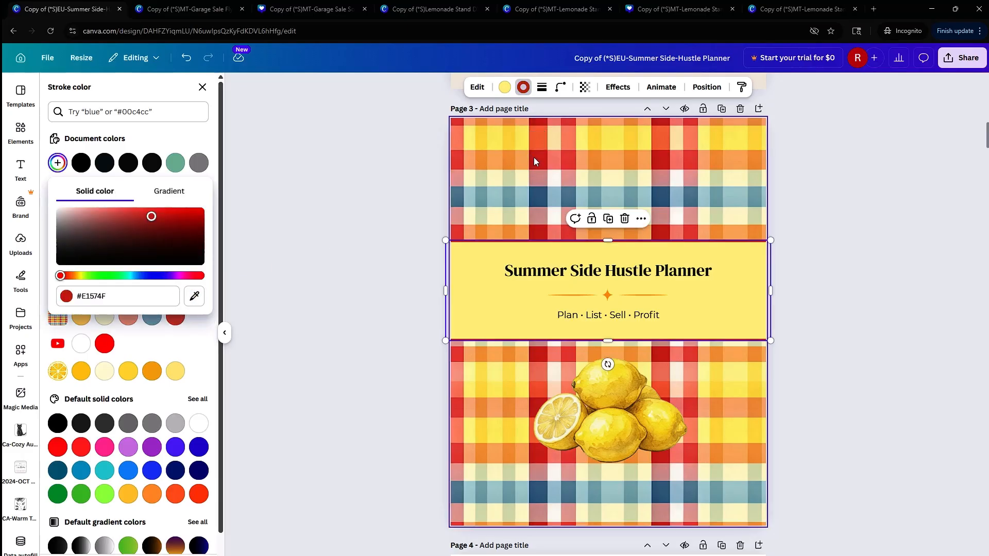
left_click(404, 313)
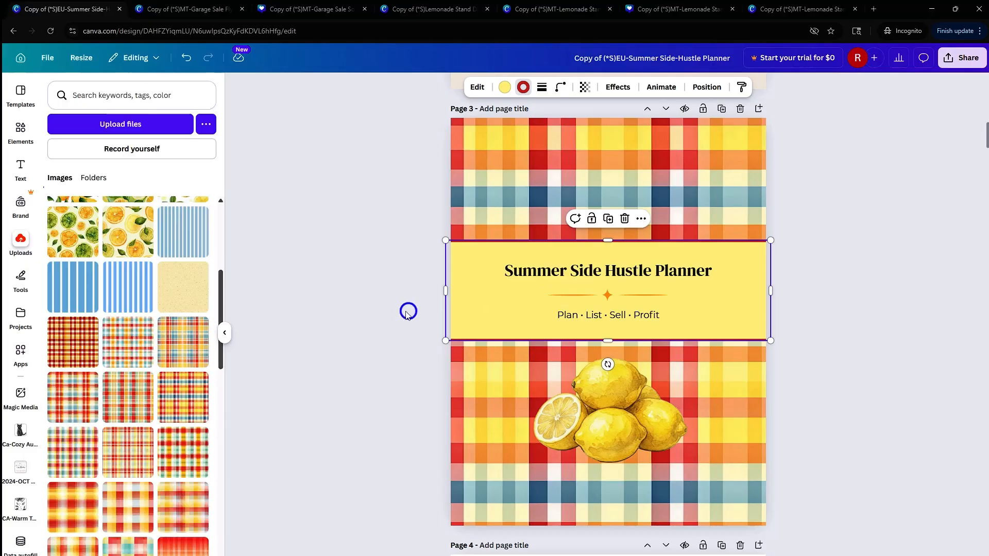
- Recolor the star divider under the planner title with the same dark red as the banner border
left_click(582, 292)
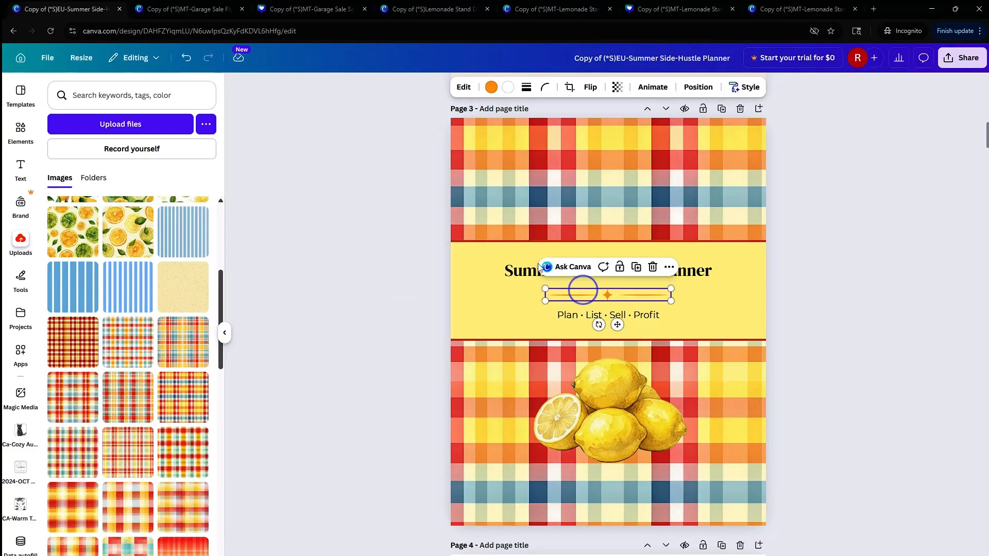
left_click(491, 87)
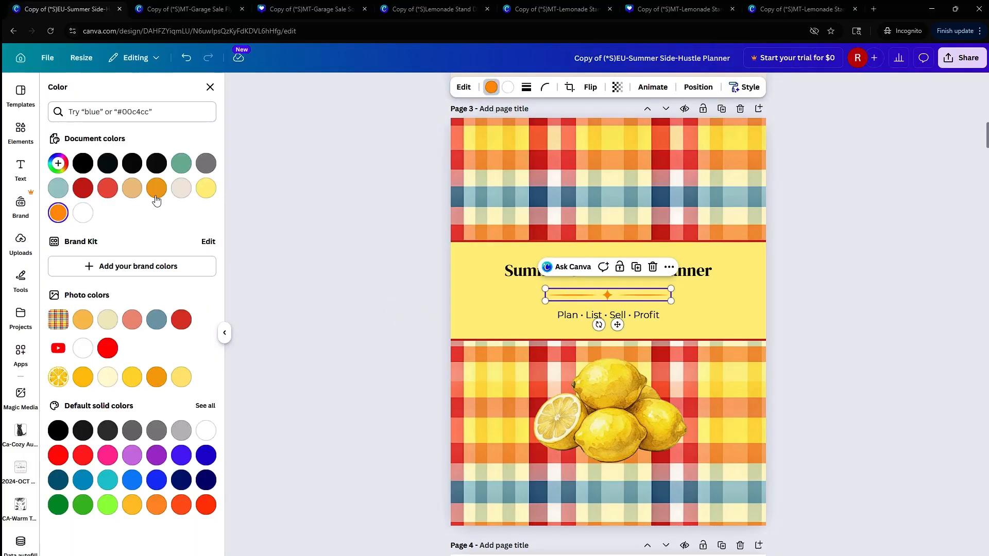
left_click(84, 188)
left_click(813, 231)
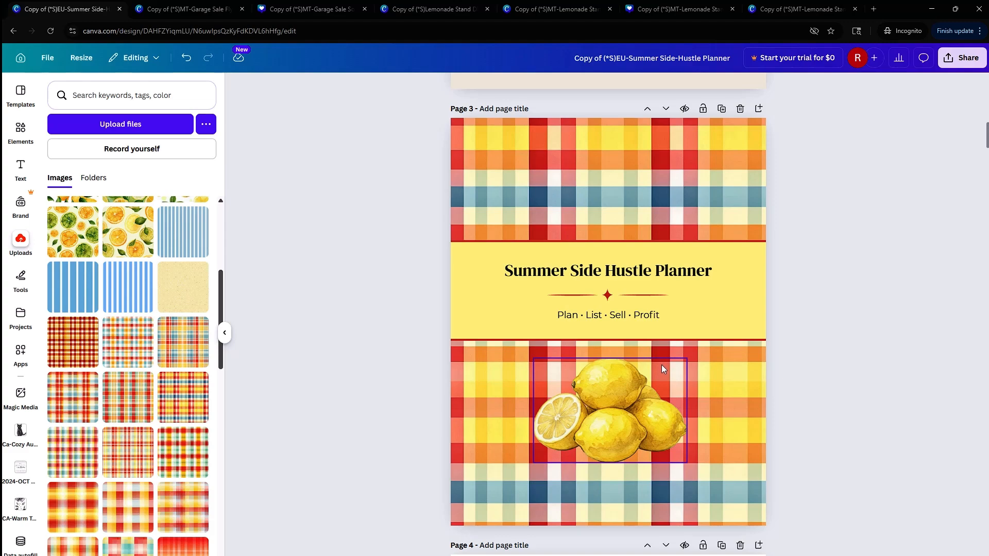
- Add the uploaded money fan graphic, crop it to about 6.37 × 4.51 in, and place it overlapping the banner's upper edge
scroll(142, 407, "down", 10)
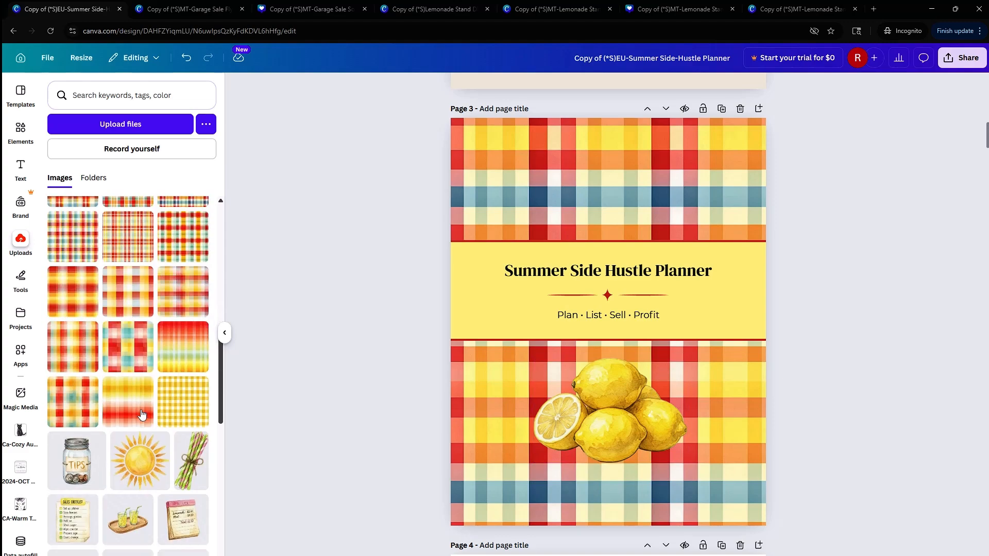
scroll(142, 413, "down", 8)
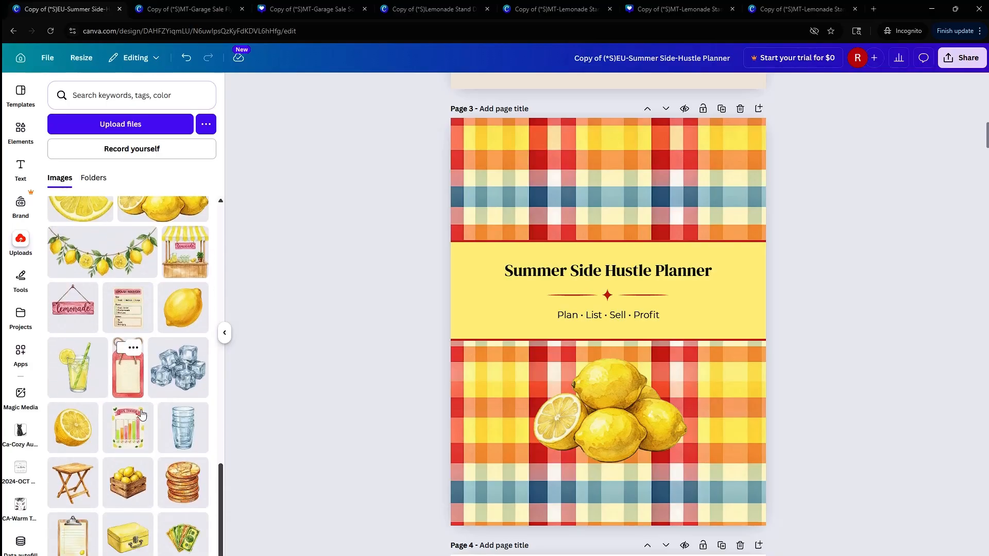
left_click(184, 462)
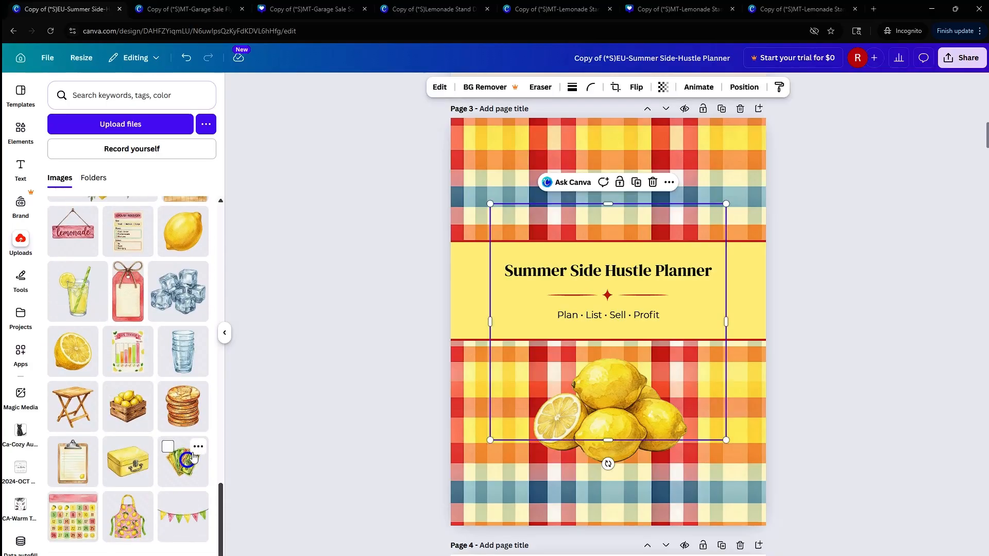
left_click_drag(616, 342, 609, 282)
left_click_drag(599, 143, 604, 184)
left_click_drag(600, 379, 601, 352)
left_click_drag(616, 237, 614, 222)
- Send the money fan behind the title banner so only its upper part shows
left_click(761, 86)
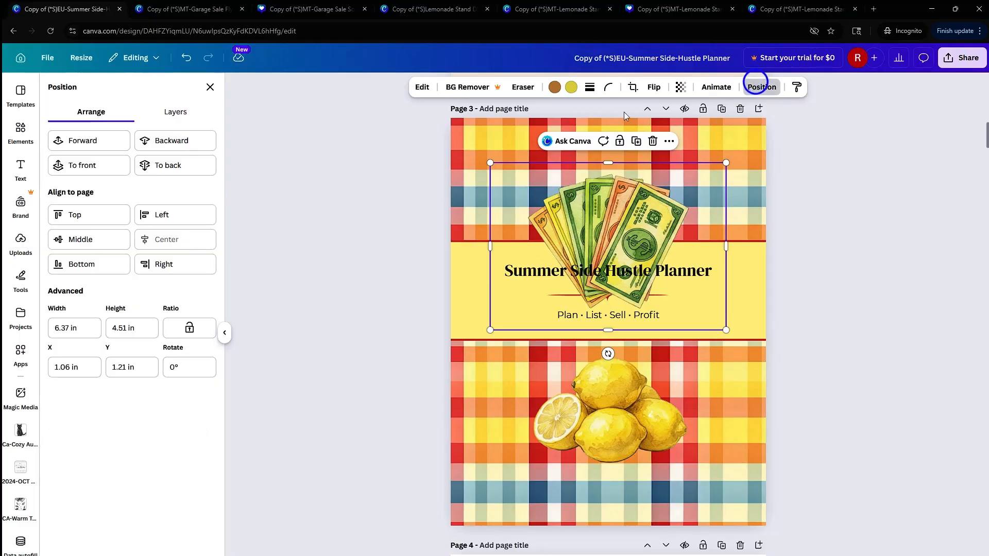
left_click(151, 150)
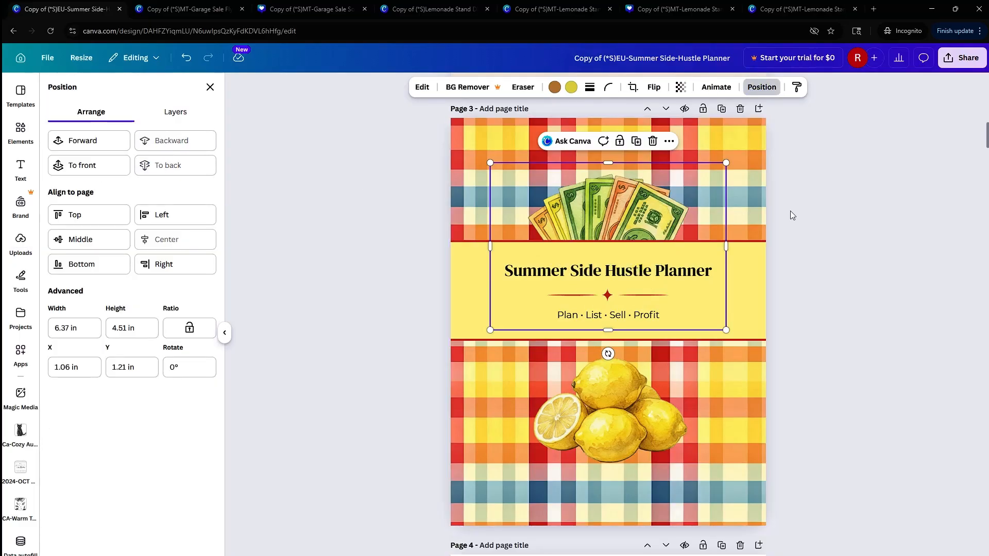
left_click(800, 223)
- Nudge the lemons slightly down, then add the uploaded cookie stack, cropped and shrunk, beside the lemons' right edge
mouse_move(590, 452)
left_mouse_down()
mouse_move(710, 457)
mouse_move(588, 448)
left_mouse_up()
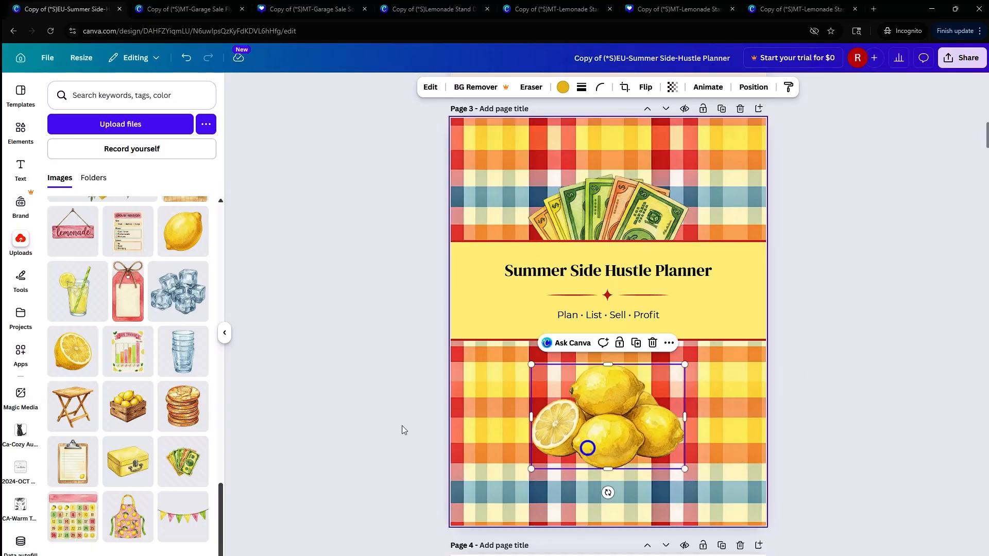
left_click(180, 418)
left_click_drag(579, 352, 557, 423)
left_click_drag(463, 281, 626, 380)
left_click_drag(650, 458, 675, 417)
left_click_drag(625, 370, 664, 410)
left_click_drag(688, 442, 677, 430)
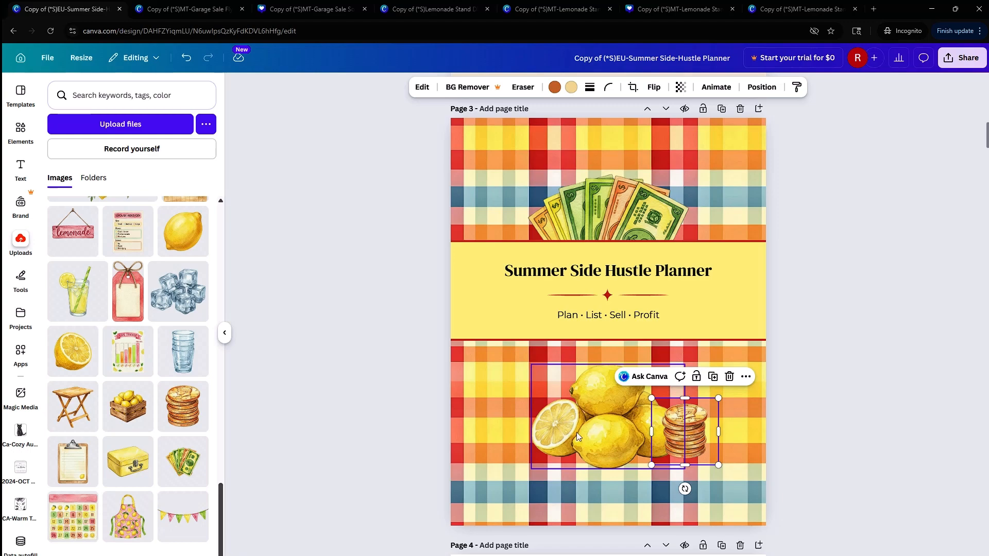
left_click(793, 401)
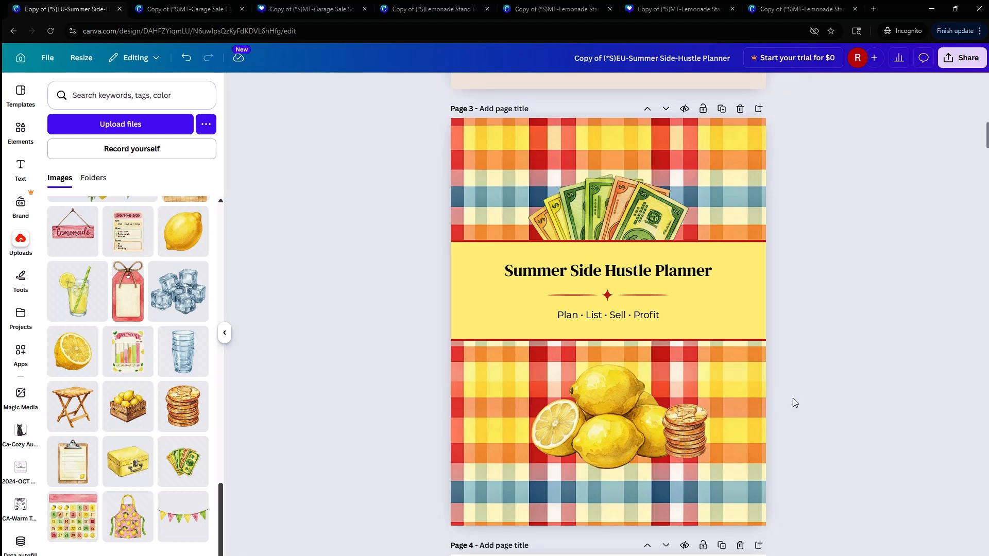
- Remove the lemons graphic from the plaid planner cover
left_click(586, 439)
left_click_drag(585, 438, 568, 465)
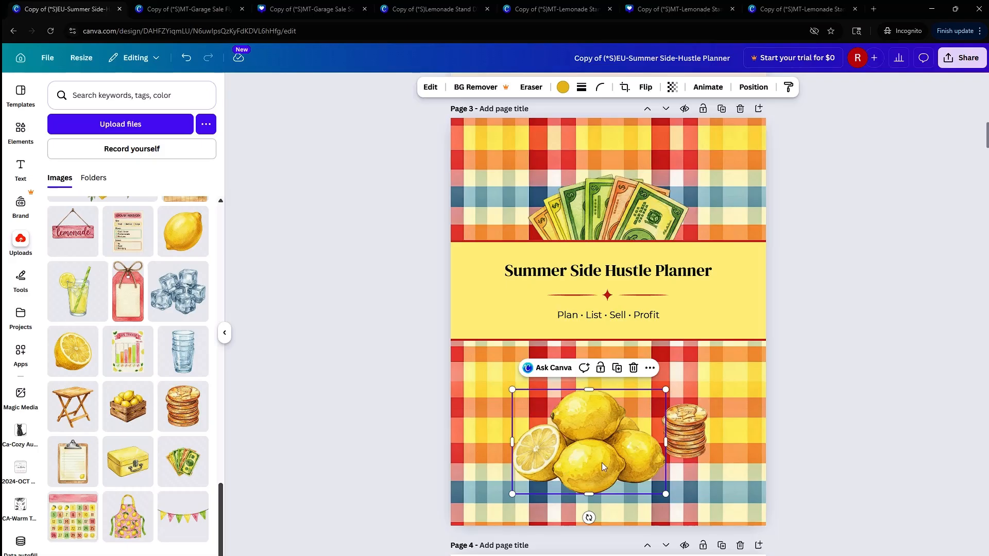
key("Delete")
- Enlarge the cookie stack slightly and center it below the title banner
left_click_drag(672, 439, 629, 433)
left_click_drag(608, 394, 601, 386)
left_click_drag(629, 447, 608, 435)
left_click(870, 369)
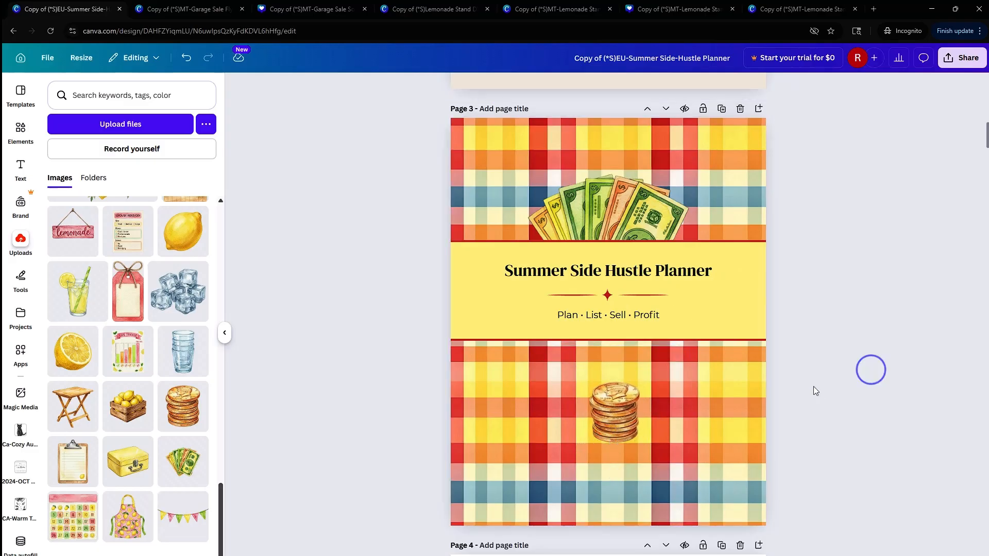
- Duplicate the cookie stack and place the copy overlapping its lower-right side
left_click(637, 417)
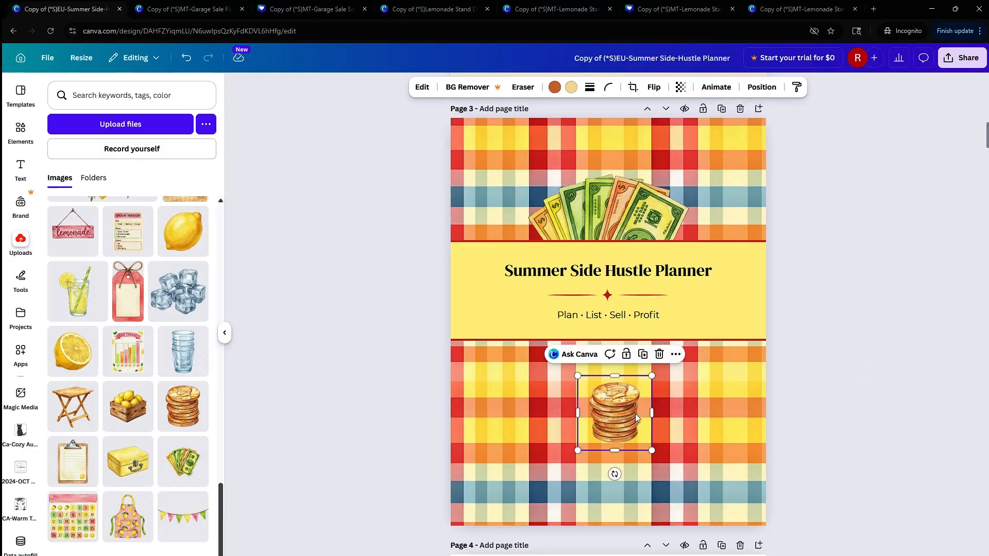
key("ctrl+d")
left_click_drag(631, 413, 660, 435)
left_click(829, 394)
left_click(654, 424)
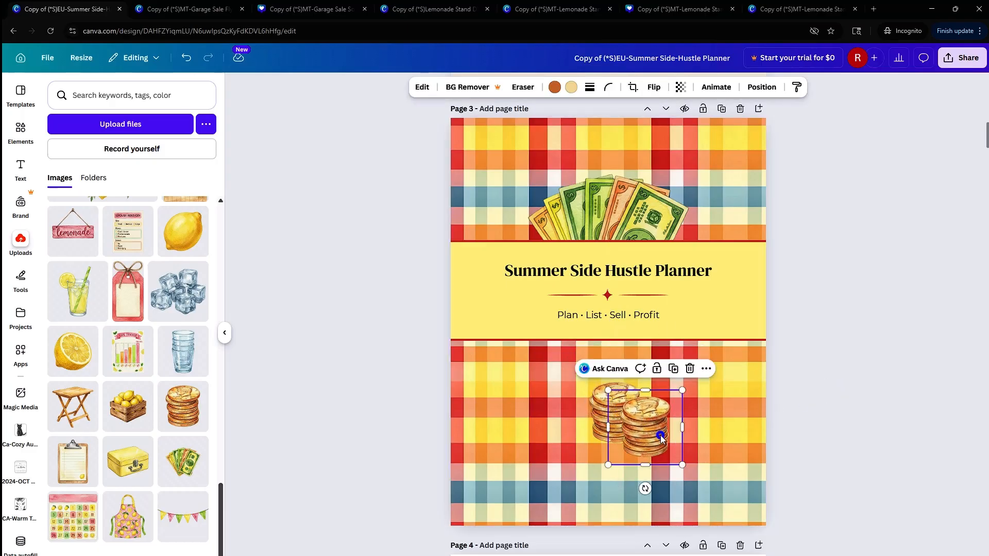
- Delete both cookie stacks from the plaid cover
left_click(834, 400)
left_click(650, 429)
key("Delete")
left_click(612, 412)
key("Delete")
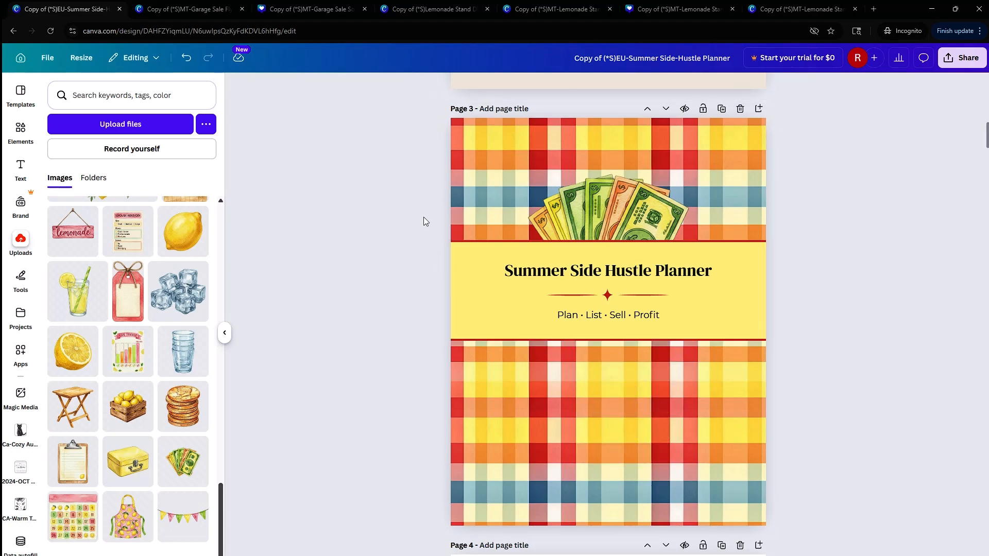
- Move the title banner, its text, divider and the money fan together down toward the middle of the plaid cover
left_click_drag(423, 217, 780, 326)
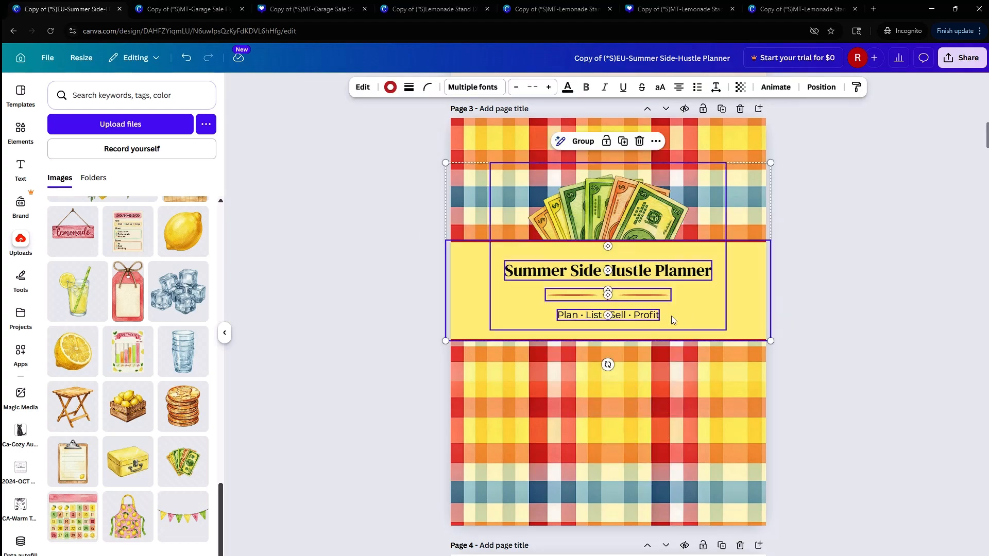
left_click_drag(672, 316, 672, 355)
left_click(891, 218)
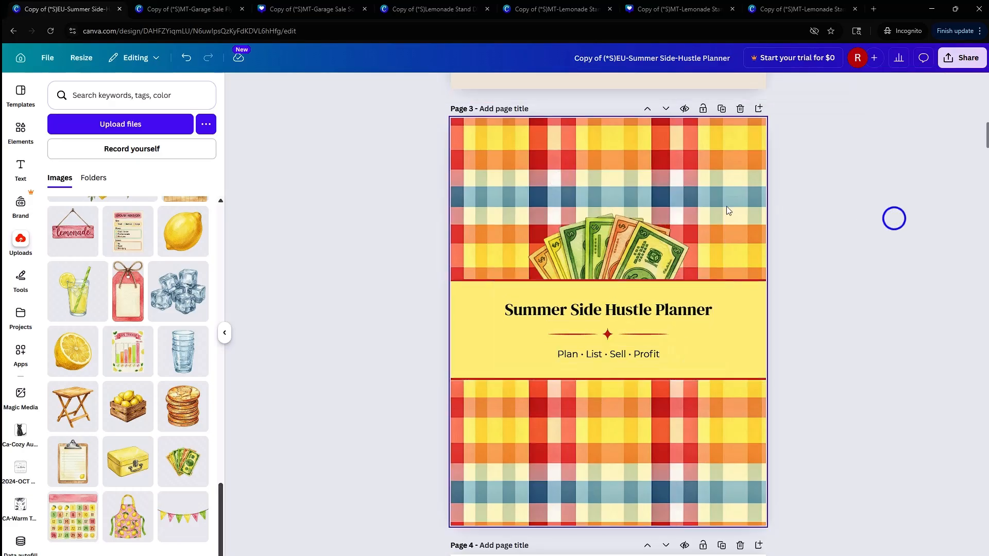
- Enlarge the money fan behind the banner and center it horizontally above the planner title
left_click(502, 205)
left_click_drag(489, 202, 463, 183)
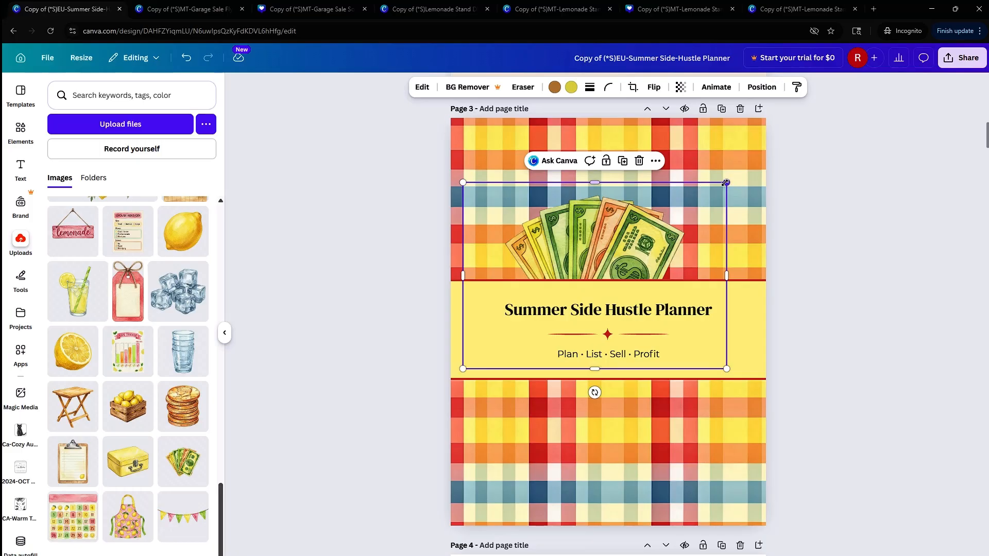
left_click_drag(726, 182, 746, 170)
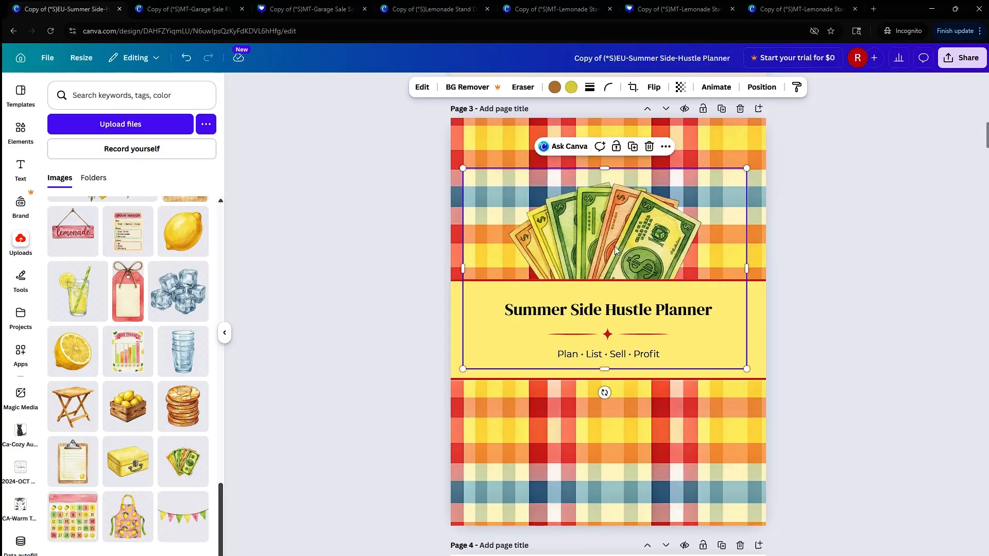
left_click_drag(614, 247, 617, 254)
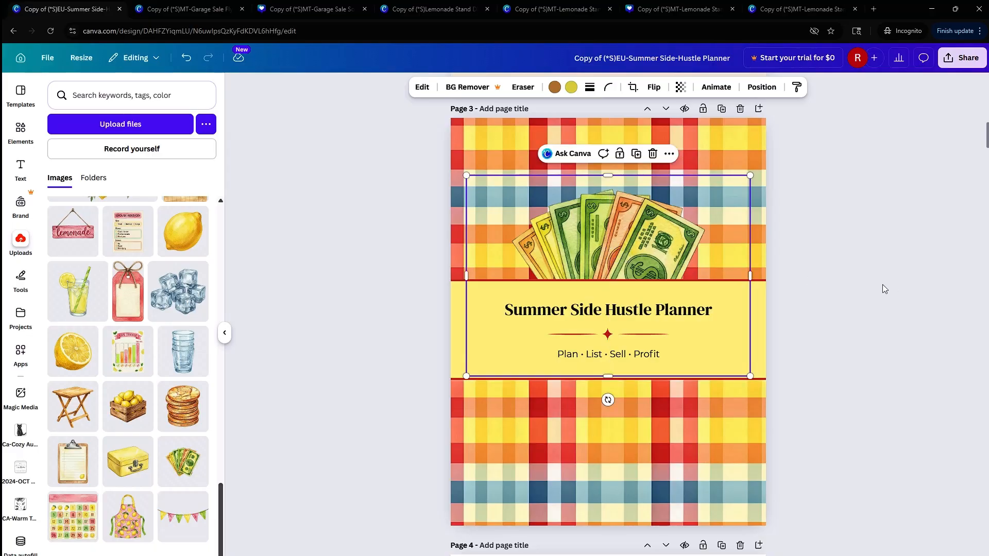
left_click(881, 284)
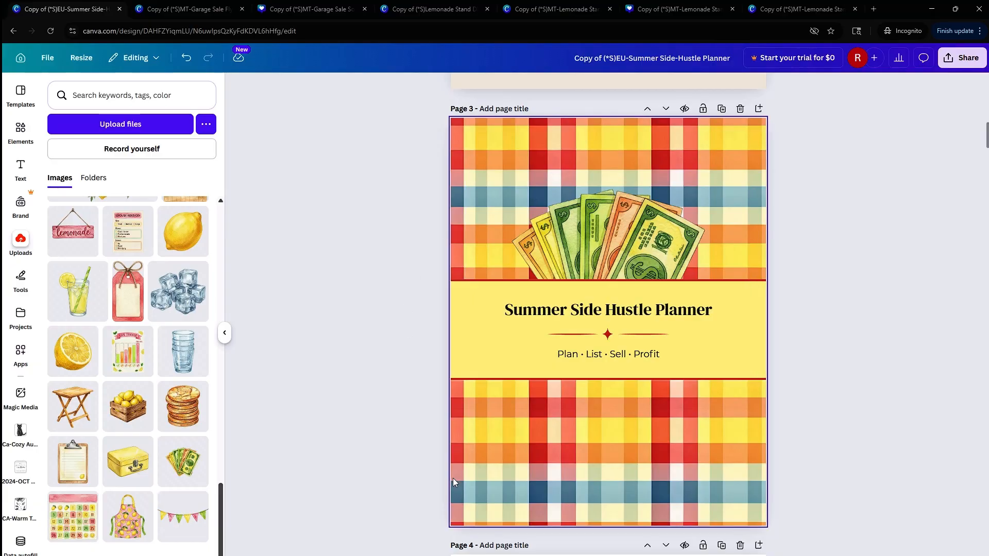
- Examine planner pages 4 to 6 for how their colors and style compare with the plaid cover
scroll(418, 444, "down", 7)
scroll(415, 443, "down", 6)
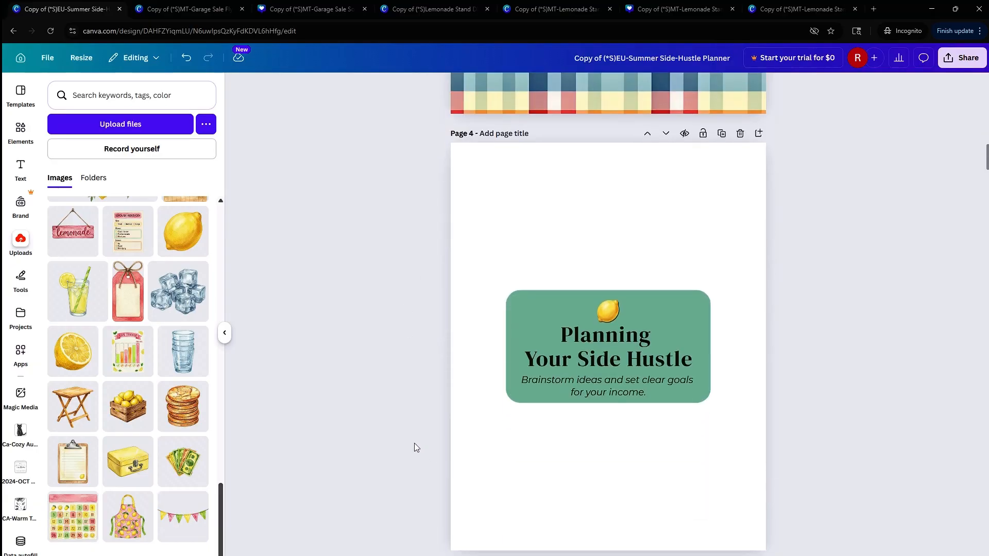
scroll(413, 448, "down", 8)
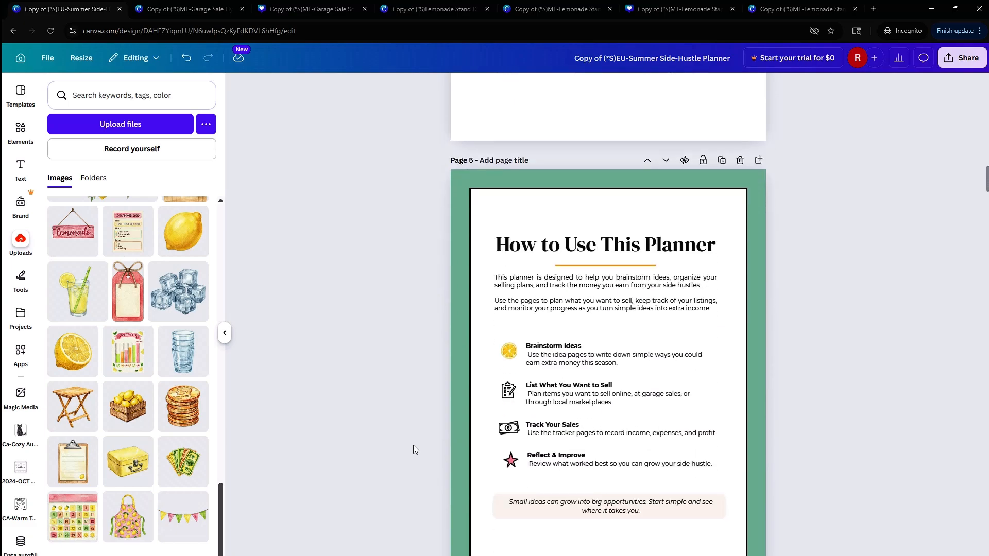
scroll(413, 448, "down", 4)
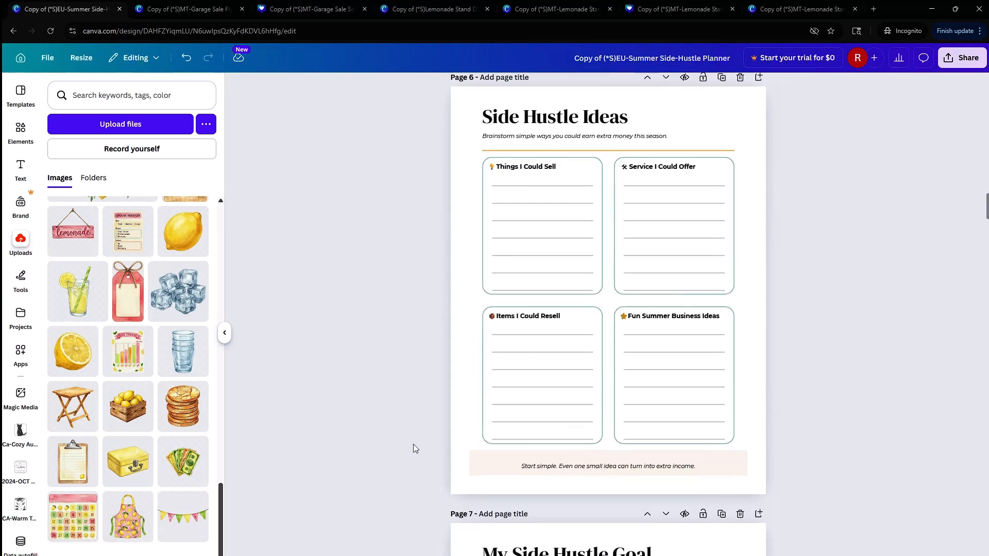
scroll(413, 448, "up", 8)
scroll(413, 448, "up", 15)
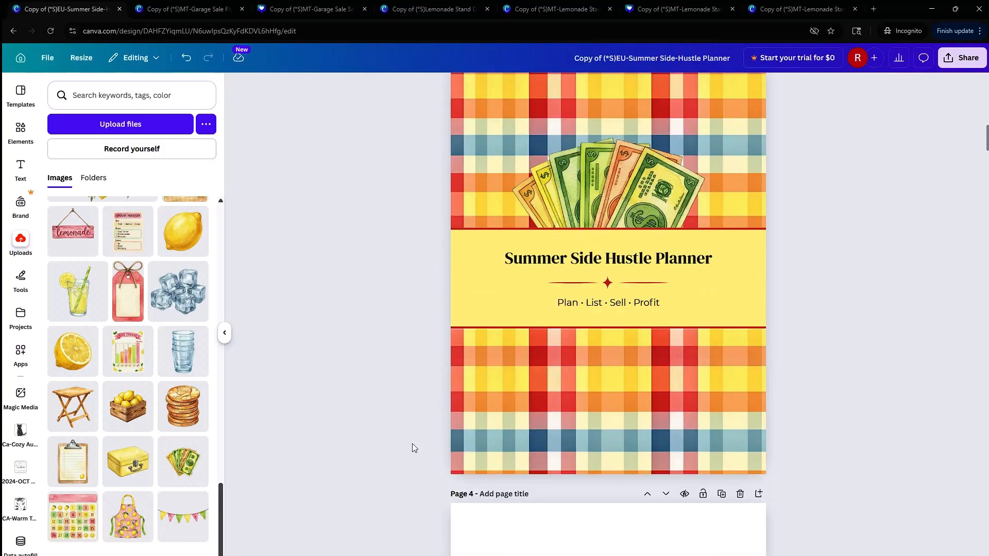
scroll(412, 444, "down", 12)
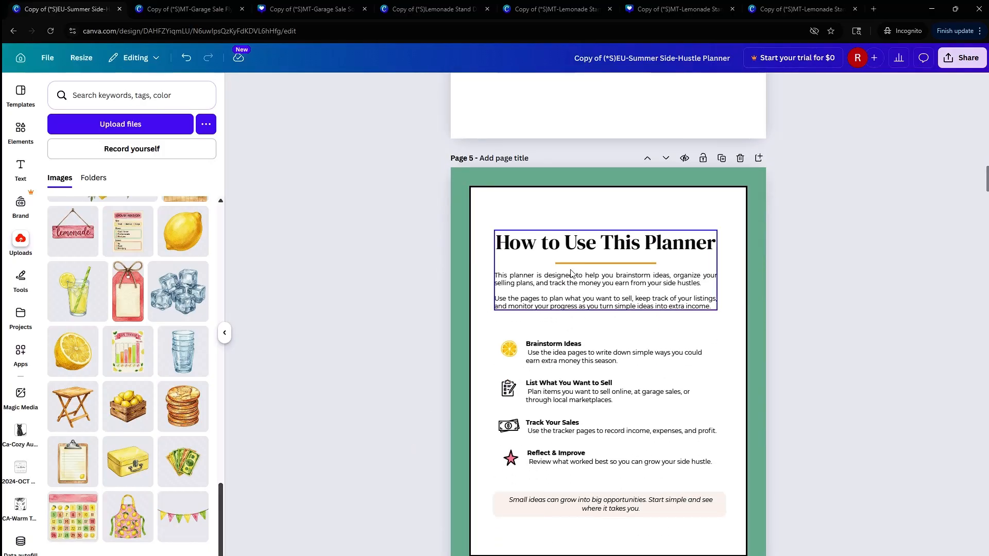
scroll(581, 264, "up", 15)
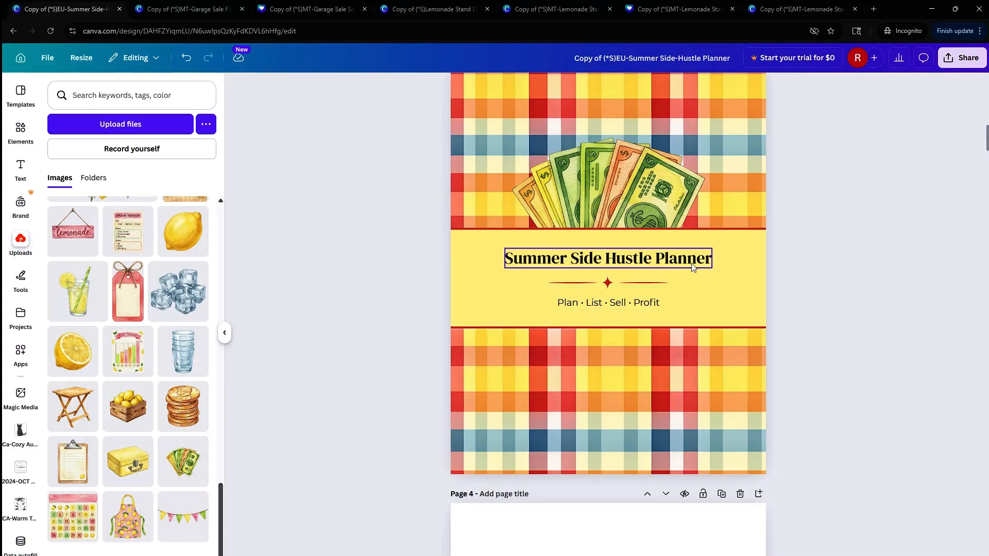
- Review the introduction and license page with its color palette and fonts
scroll(802, 247, "up", 2)
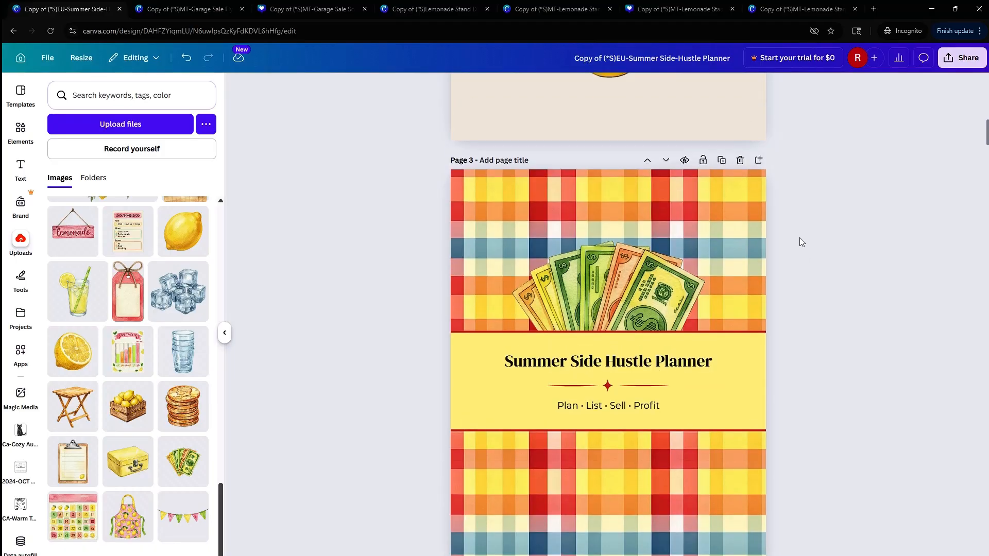
scroll(801, 242, "up", 10)
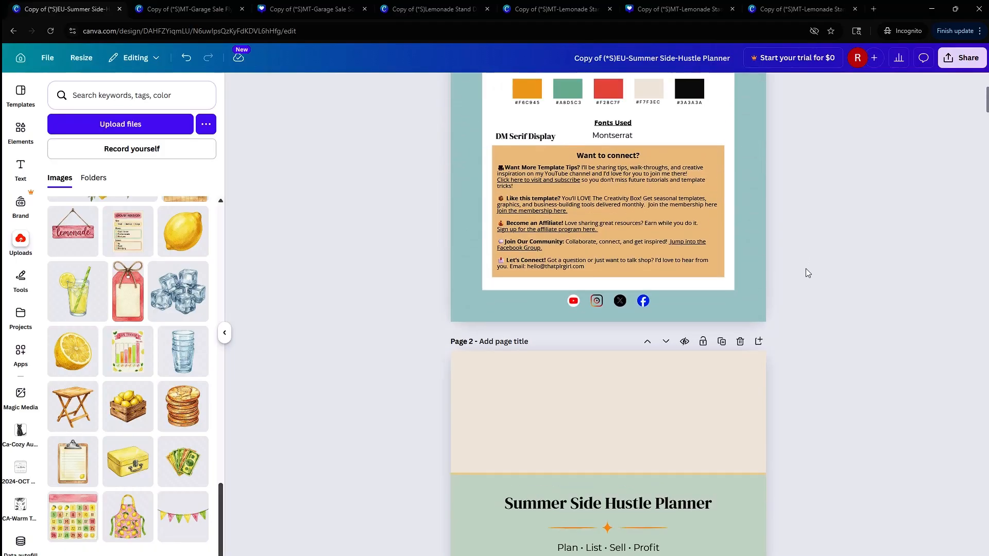
scroll(806, 273, "up", 3)
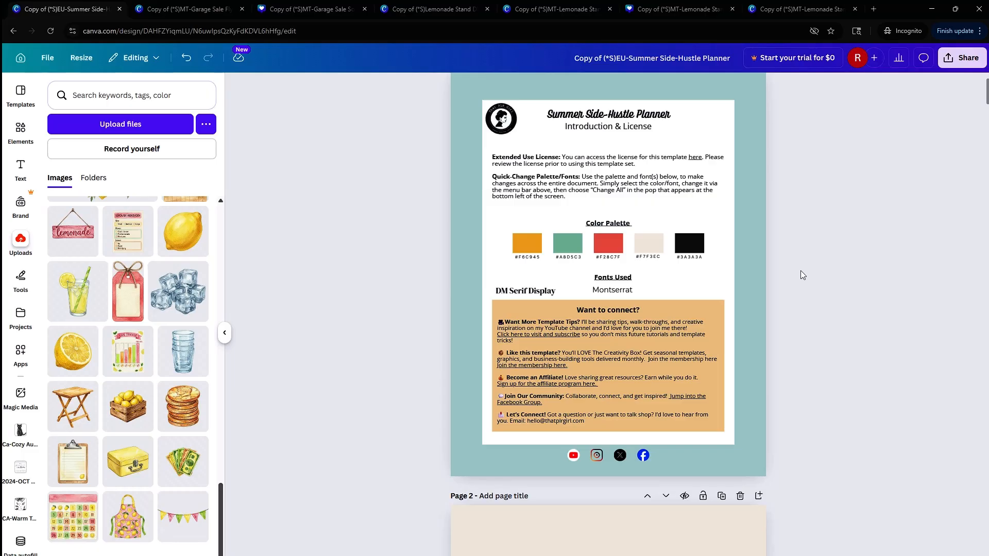
- Compare the original lemon cover on page 2 with the plaid cover on page 3
scroll(801, 270, "down", 4)
scroll(810, 266, "down", 2)
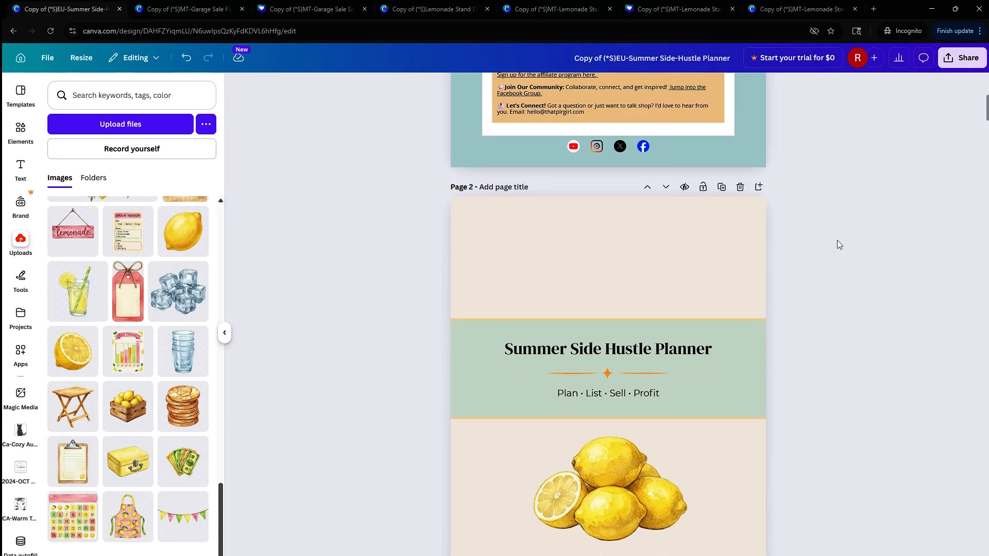
scroll(838, 244, "down", 2)
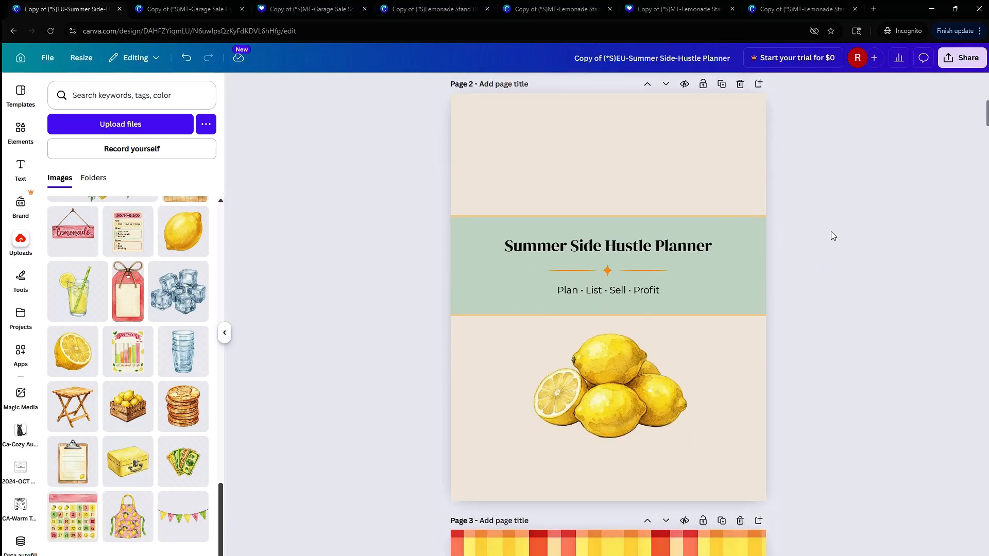
scroll(828, 228, "down", 6)
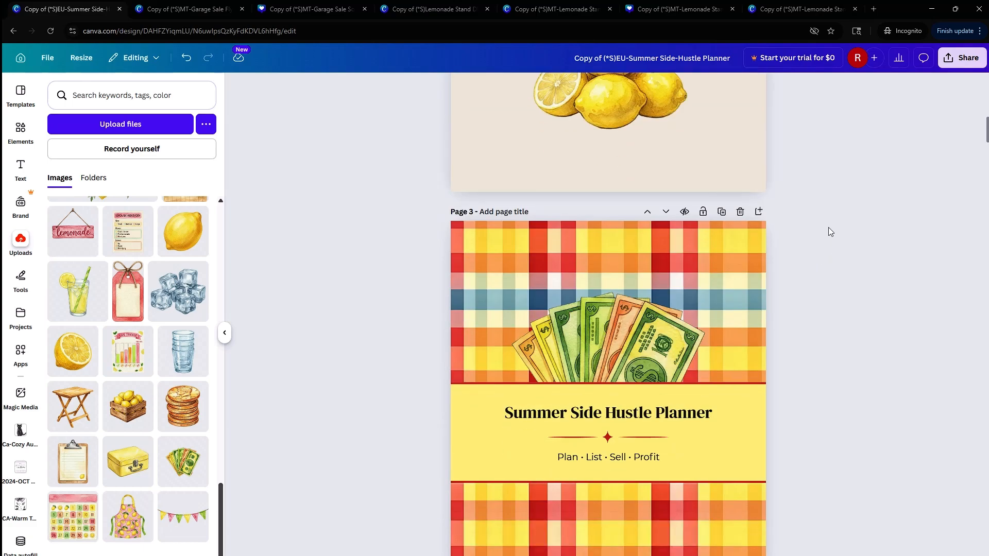
scroll(828, 227, "up", 1)
scroll(827, 228, "down", 3)
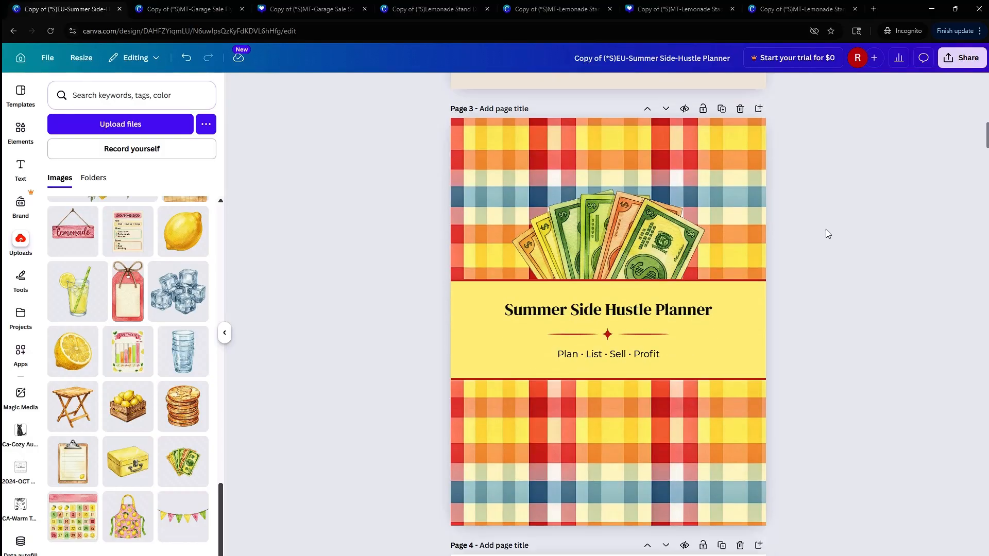
scroll(842, 177, "up", 8)
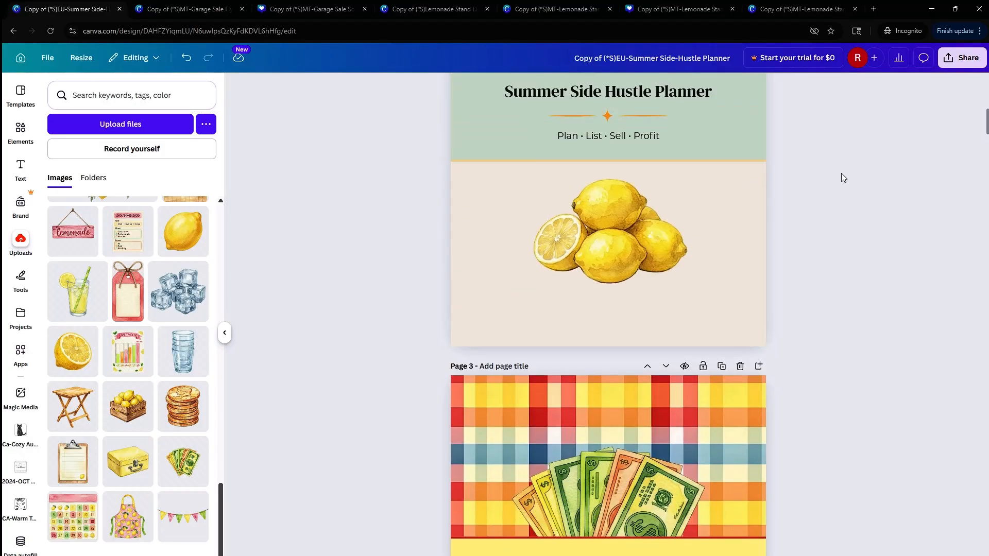
scroll(842, 174, "down", 11)
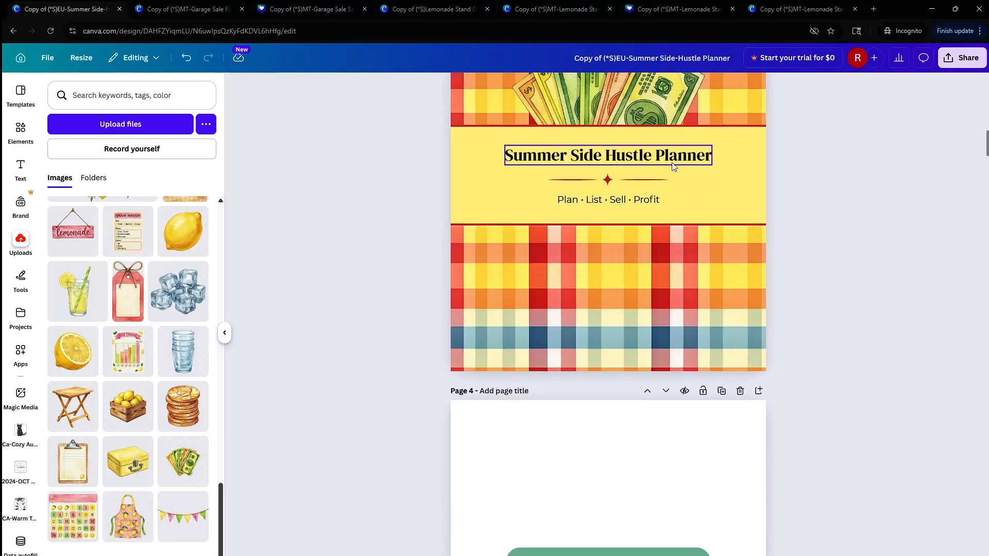
scroll(812, 141, "up", 2)
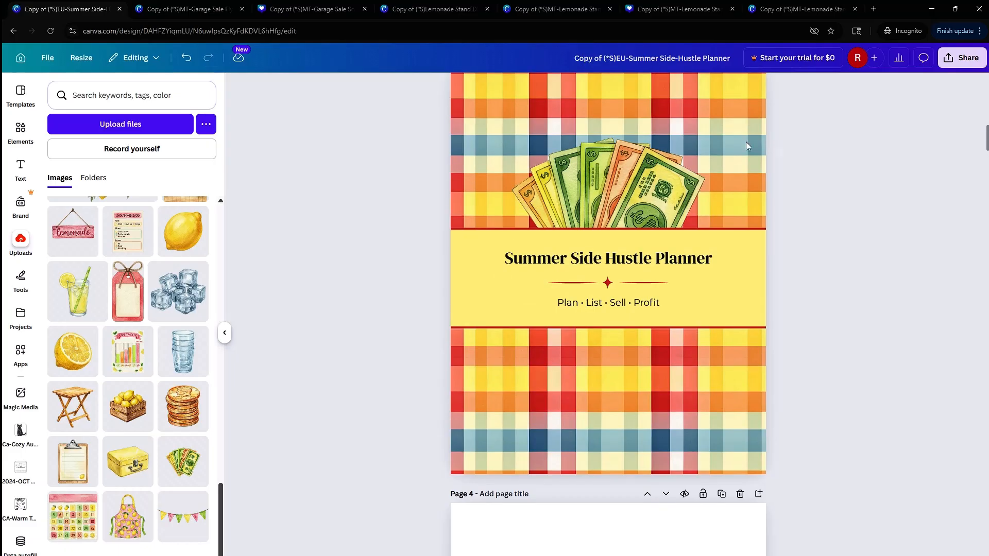
- Look over the section divider and How to Use This Planner pages, and show all planner pages in a grid overview
scroll(817, 157, "down", 2)
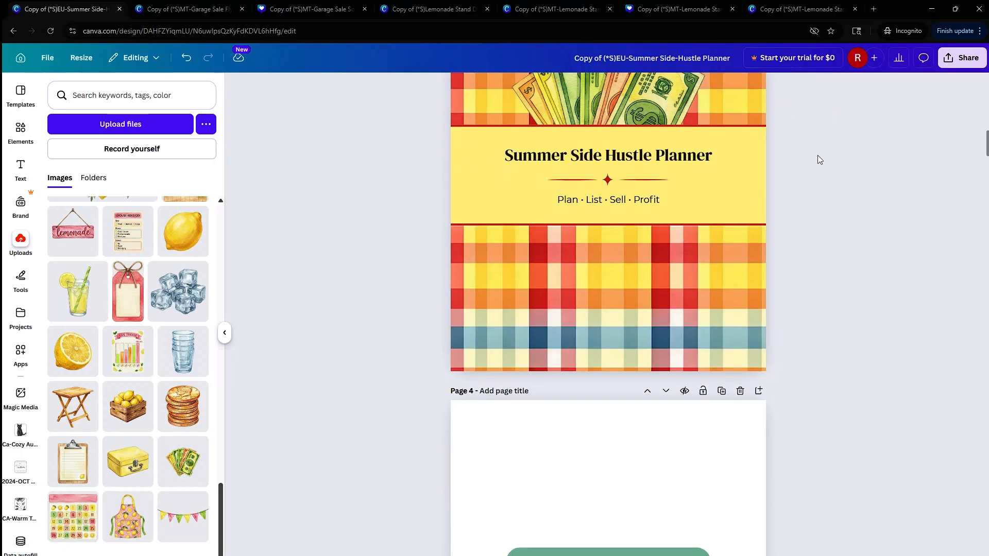
scroll(817, 157, "down", 7)
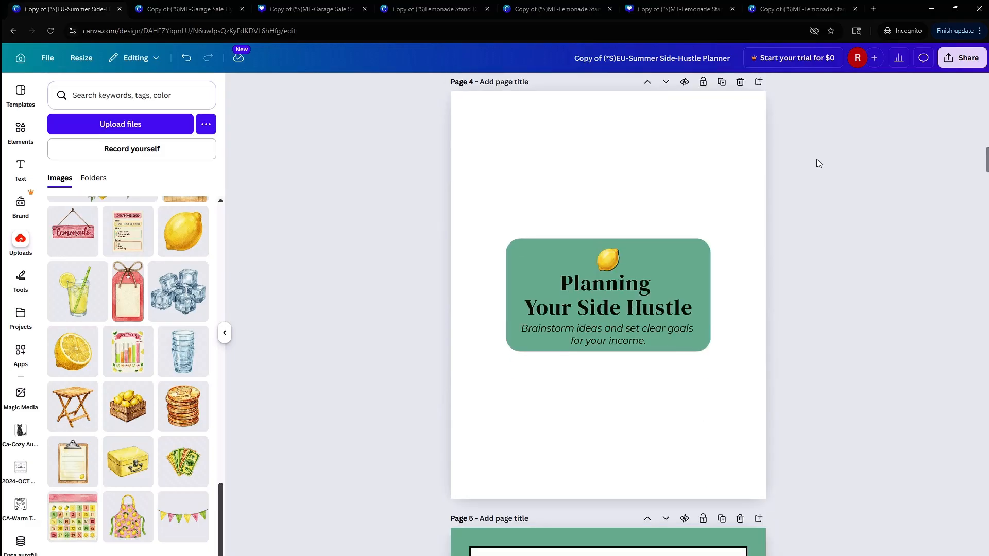
scroll(817, 159, "down", 5)
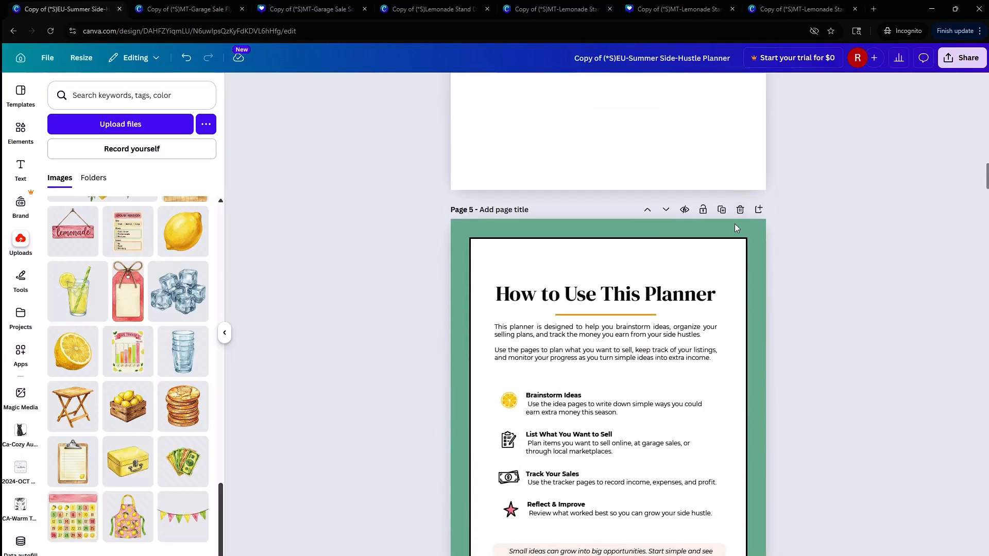
scroll(818, 440, "down", 1)
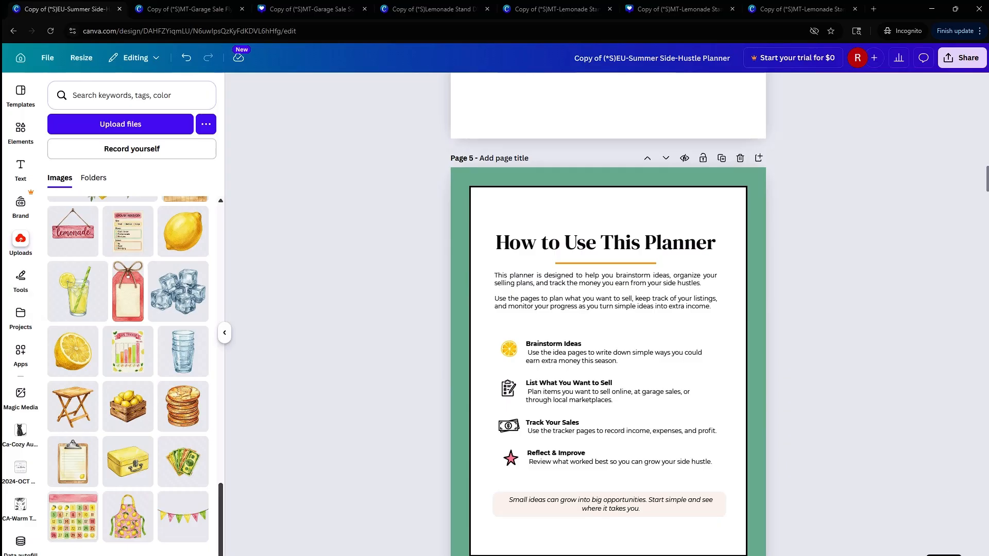
left_click(943, 555)
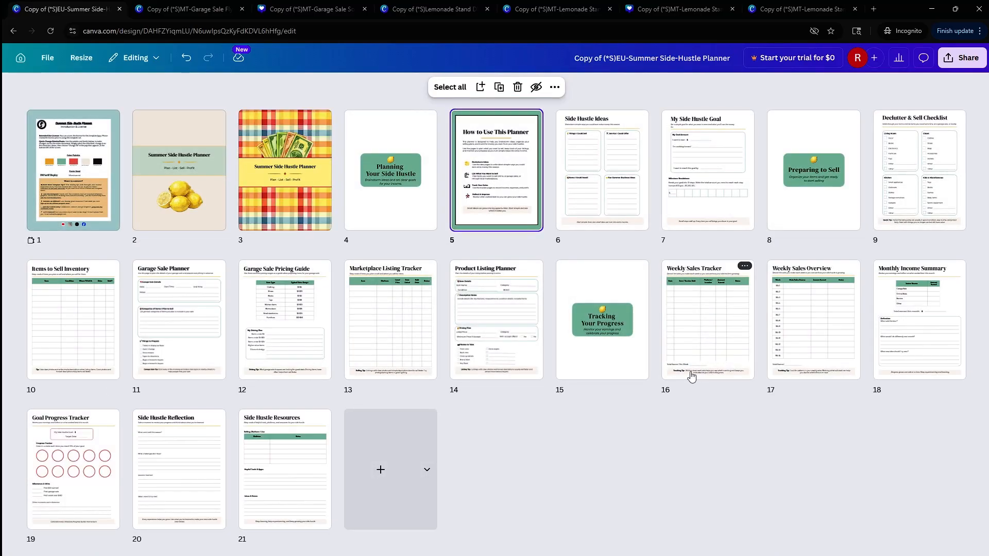